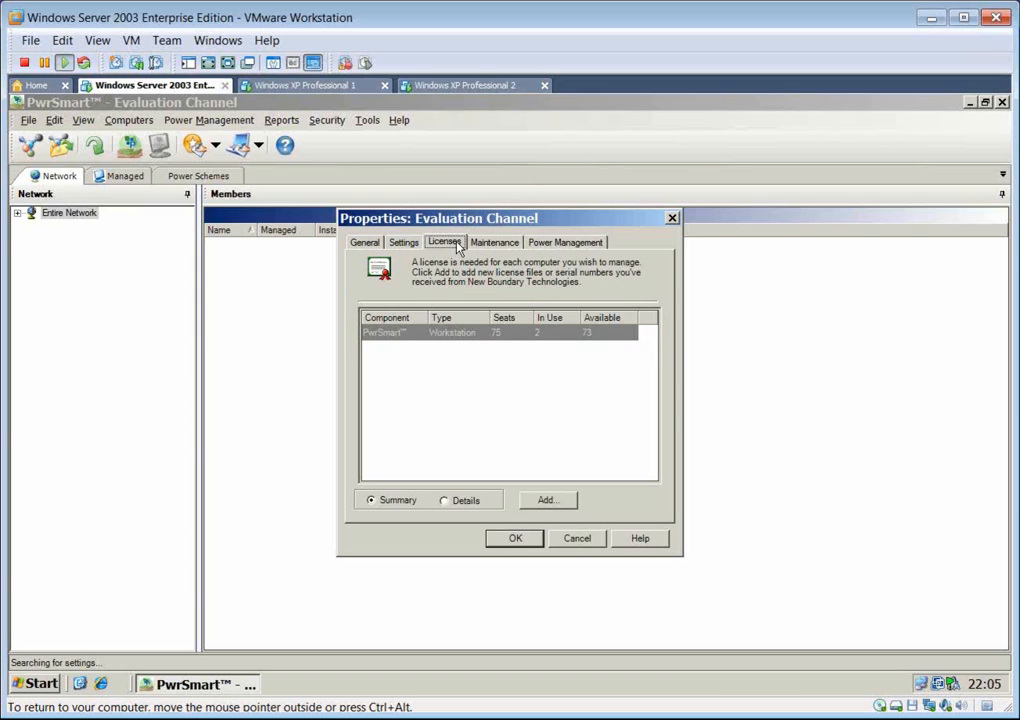
Step: View the license key entry dialog for the Evaluation Channel without adding a key, and close the channel properties
{"action": "left_click", "coordinate": [546, 501]}
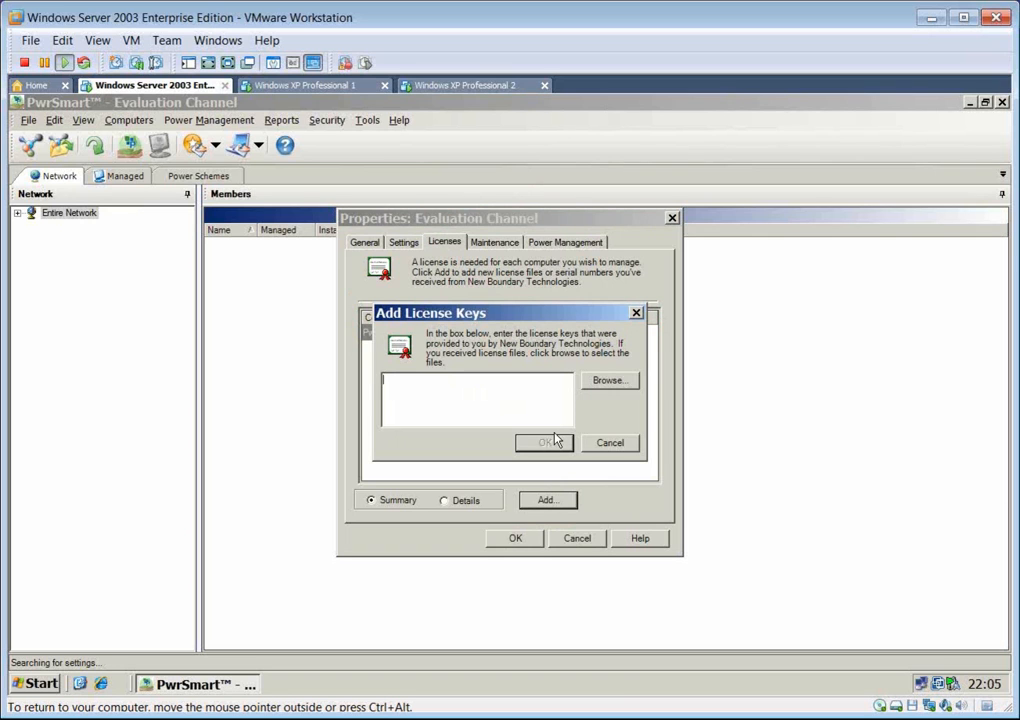
{"action": "left_click", "coordinate": [628, 447]}
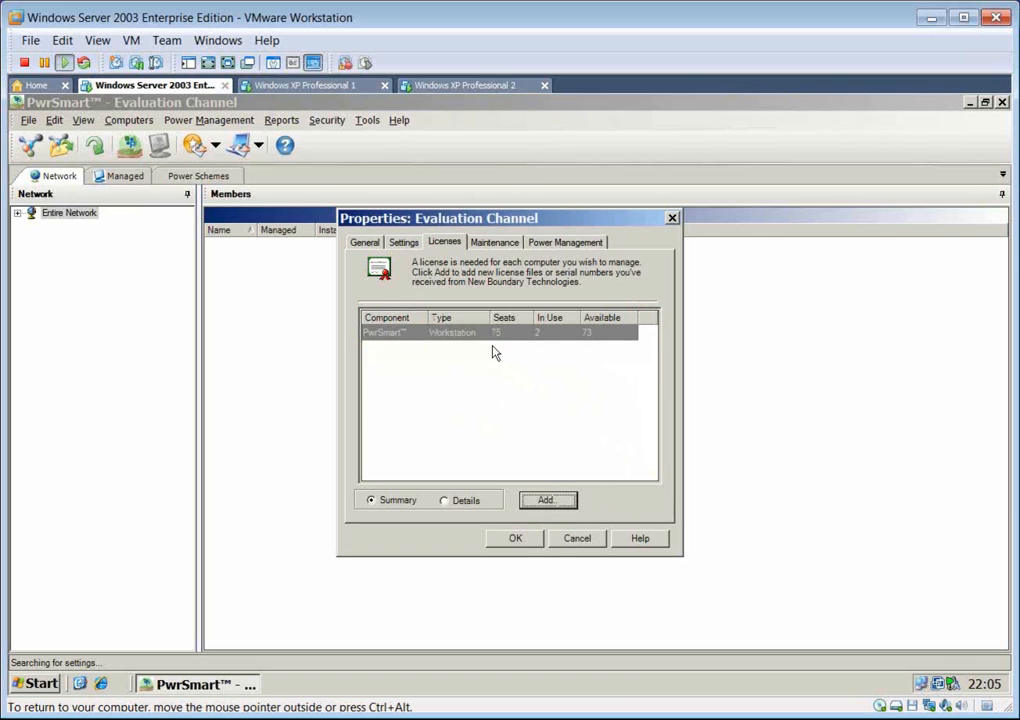
{"action": "left_click", "coordinate": [507, 538]}
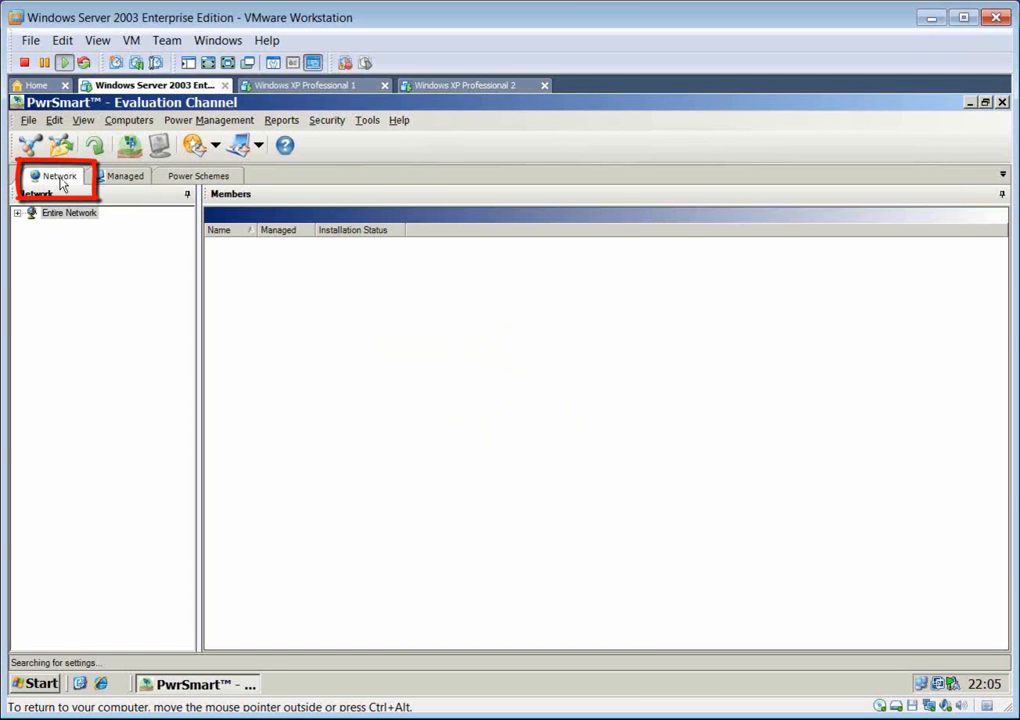
Step: Expand the network tree through Directory down to the contents of the HQ domain
{"action": "left_click", "coordinate": [17, 213]}
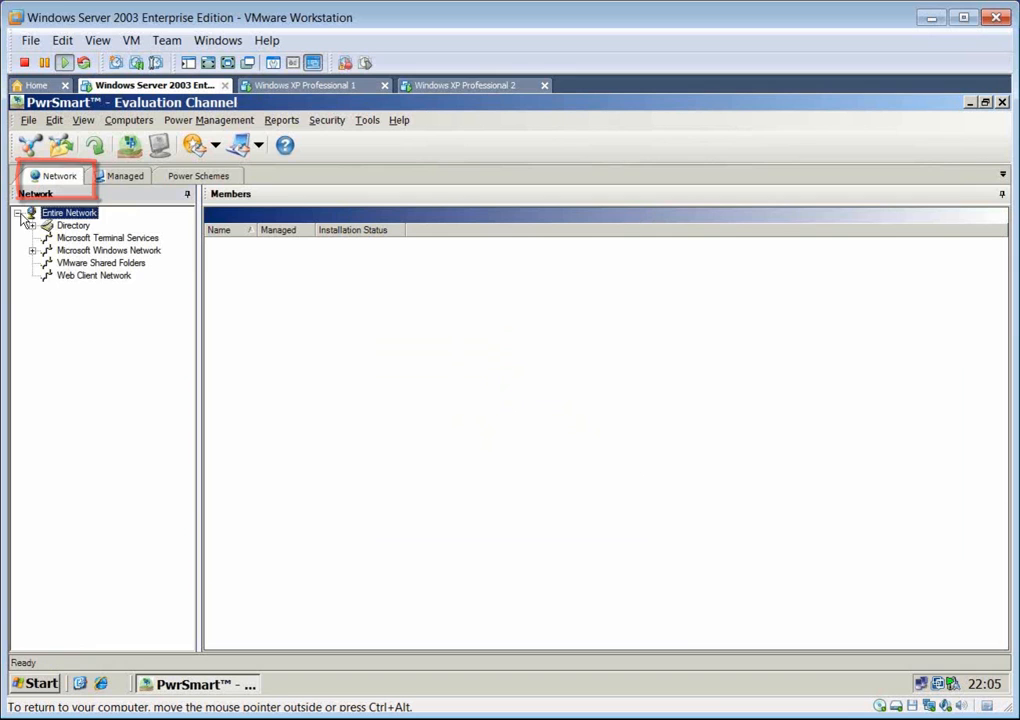
{"action": "double_click", "coordinate": [73, 227]}
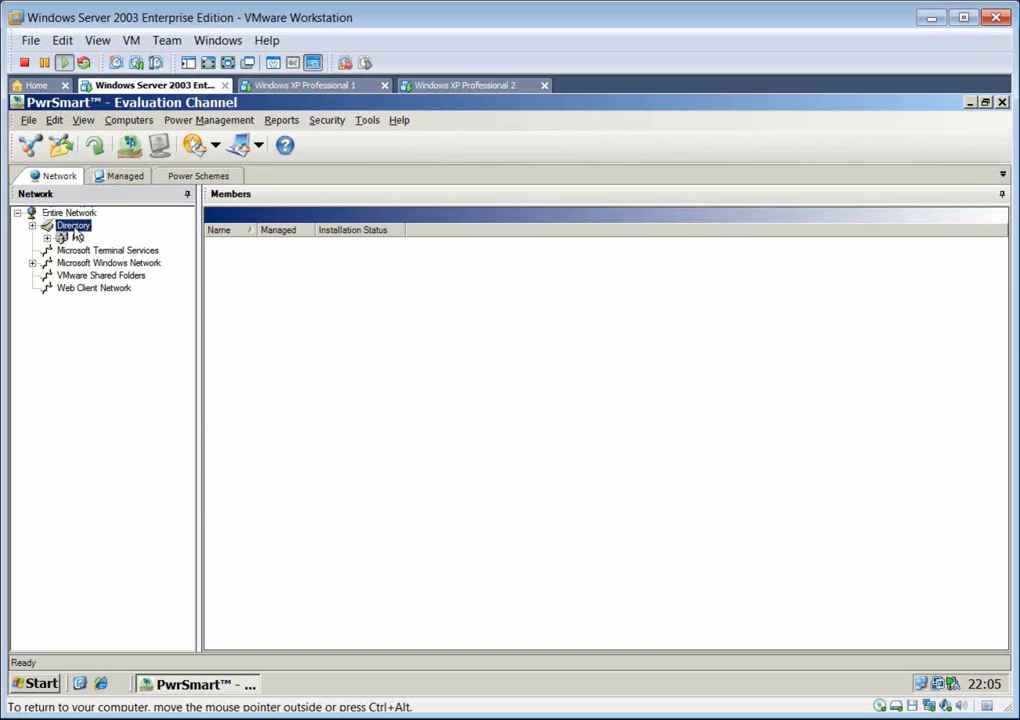
{"action": "left_click", "coordinate": [74, 239]}
{"action": "left_click", "coordinate": [73, 239]}
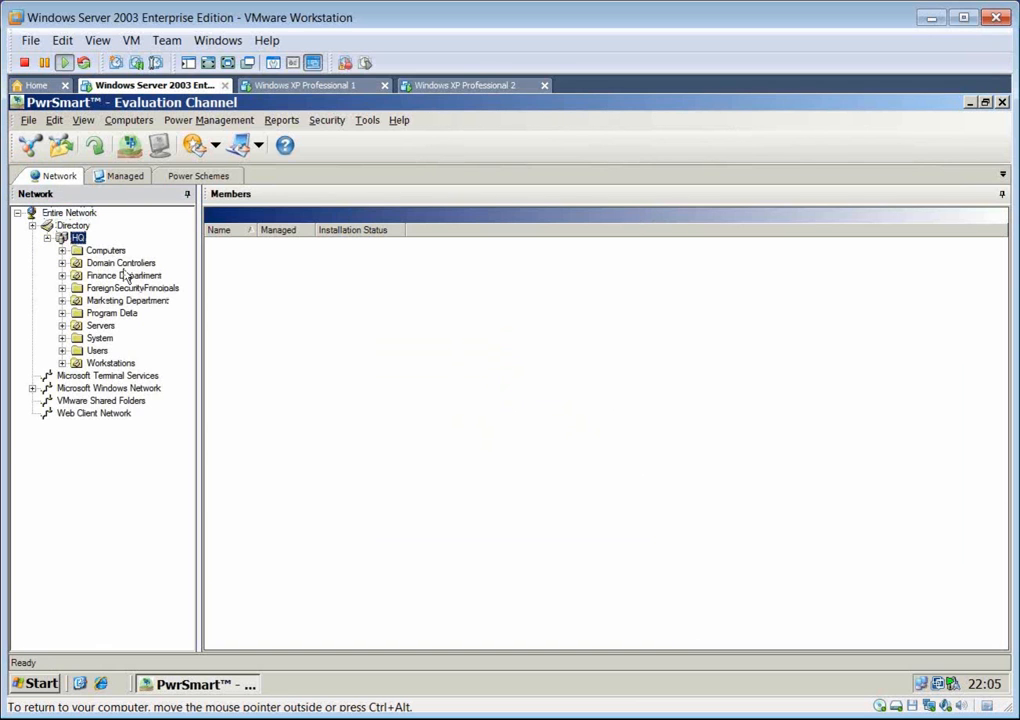
Step: View the member computers of the Finance Department, Marketing Department and Servers units
{"action": "left_click", "coordinate": [124, 276]}
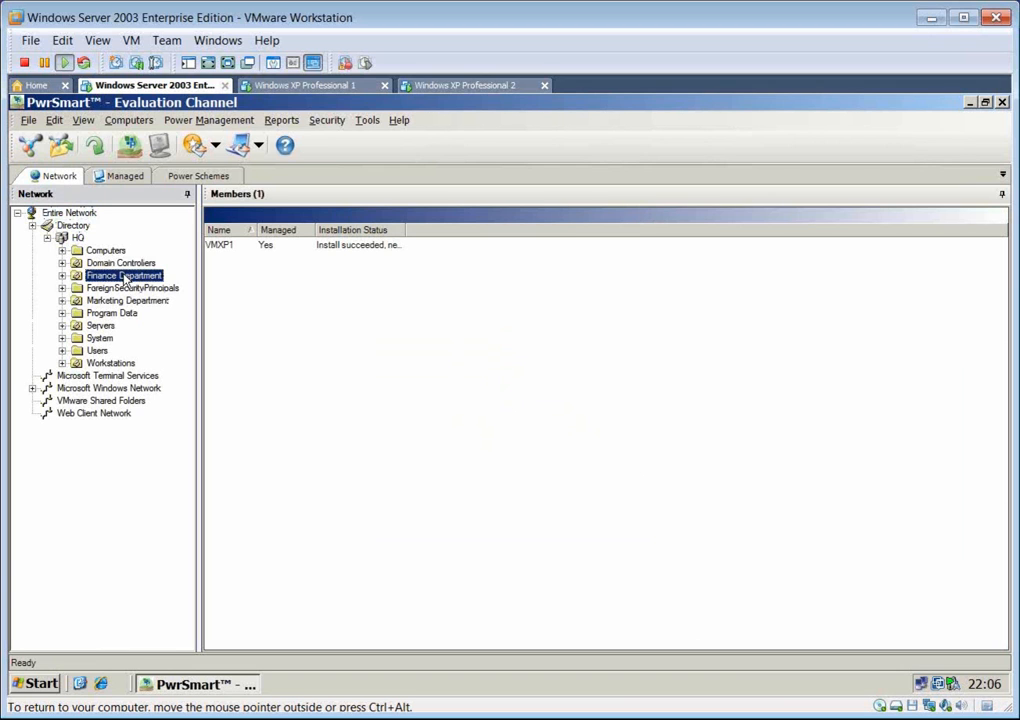
{"action": "left_click", "coordinate": [127, 301]}
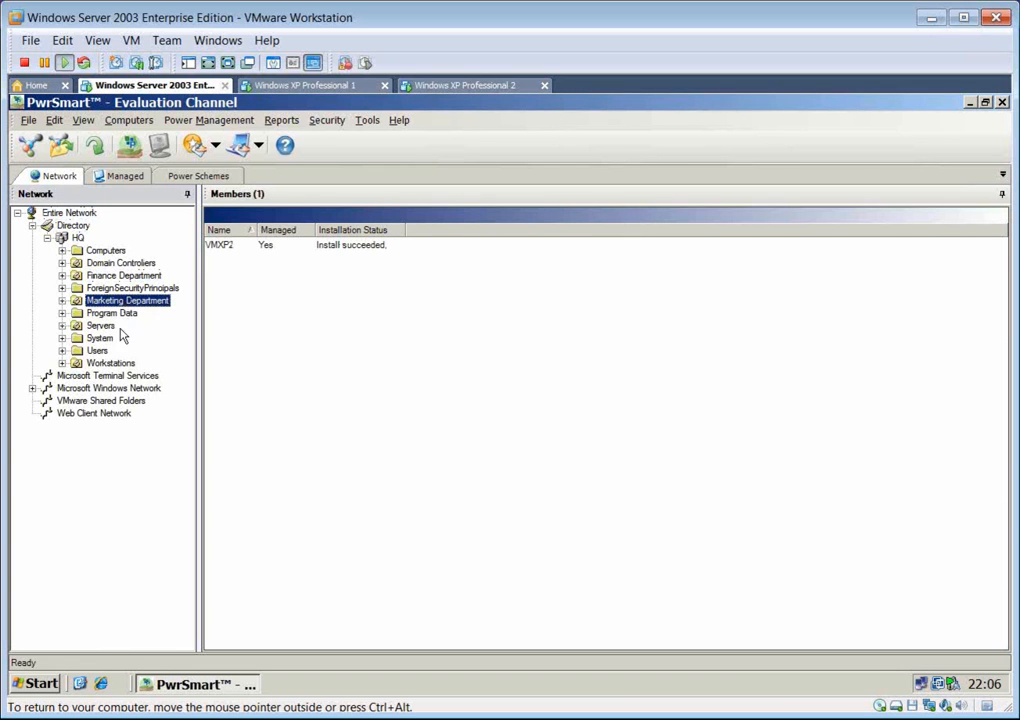
{"action": "left_click", "coordinate": [100, 326]}
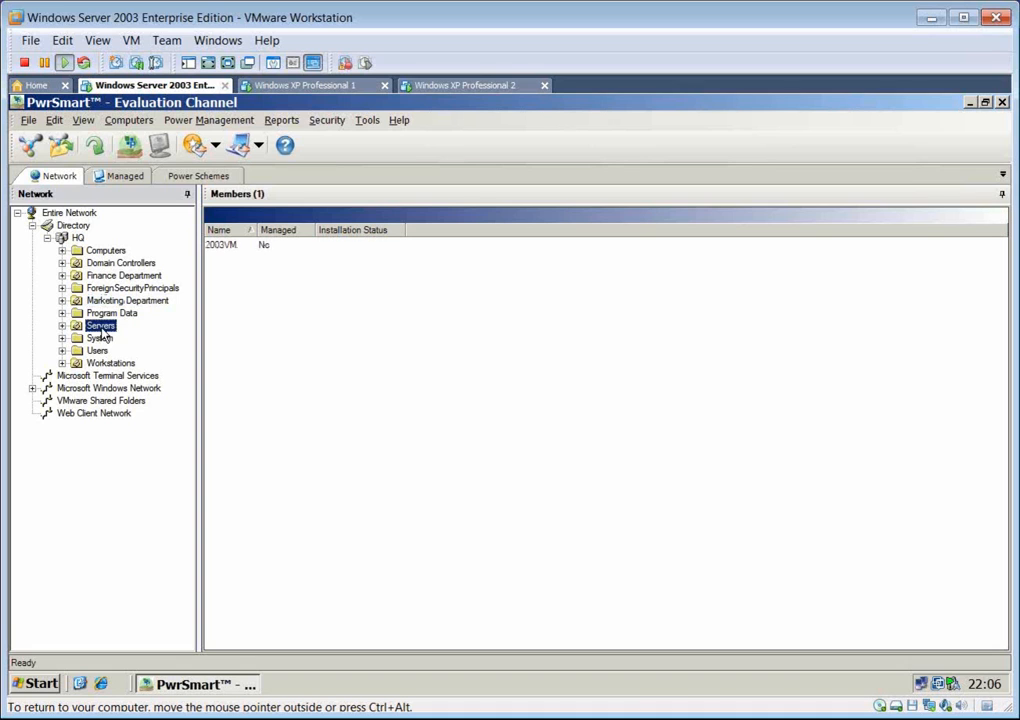
Step: Show all computers of the HQ directory domain in a single members list
{"action": "left_click", "coordinate": [74, 240]}
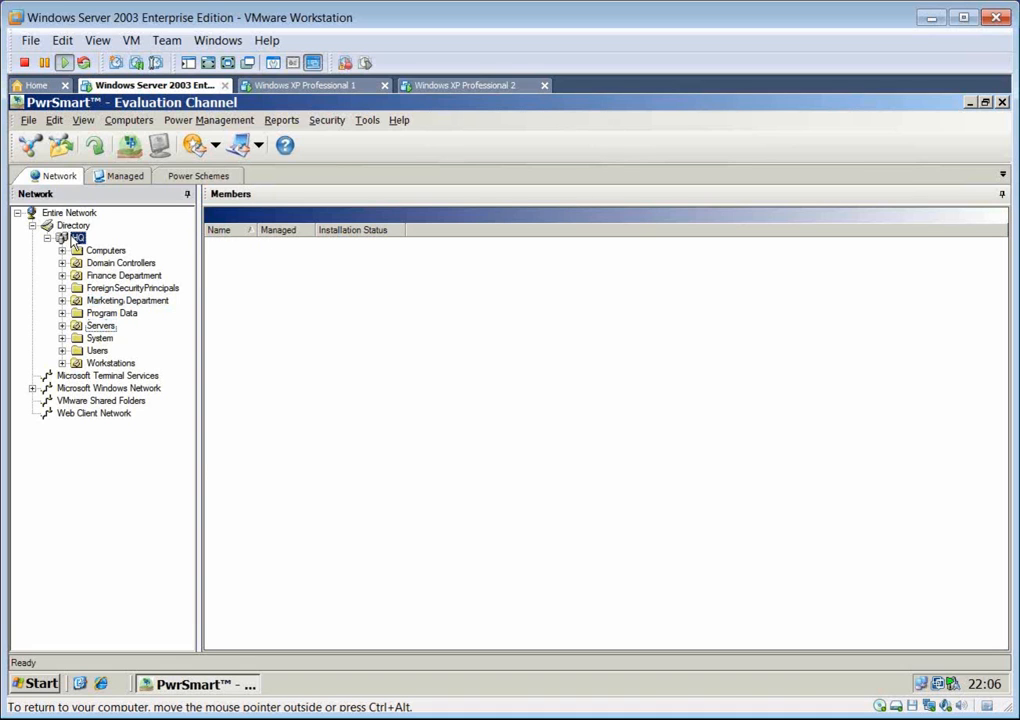
{"action": "right_click", "coordinate": [75, 242]}
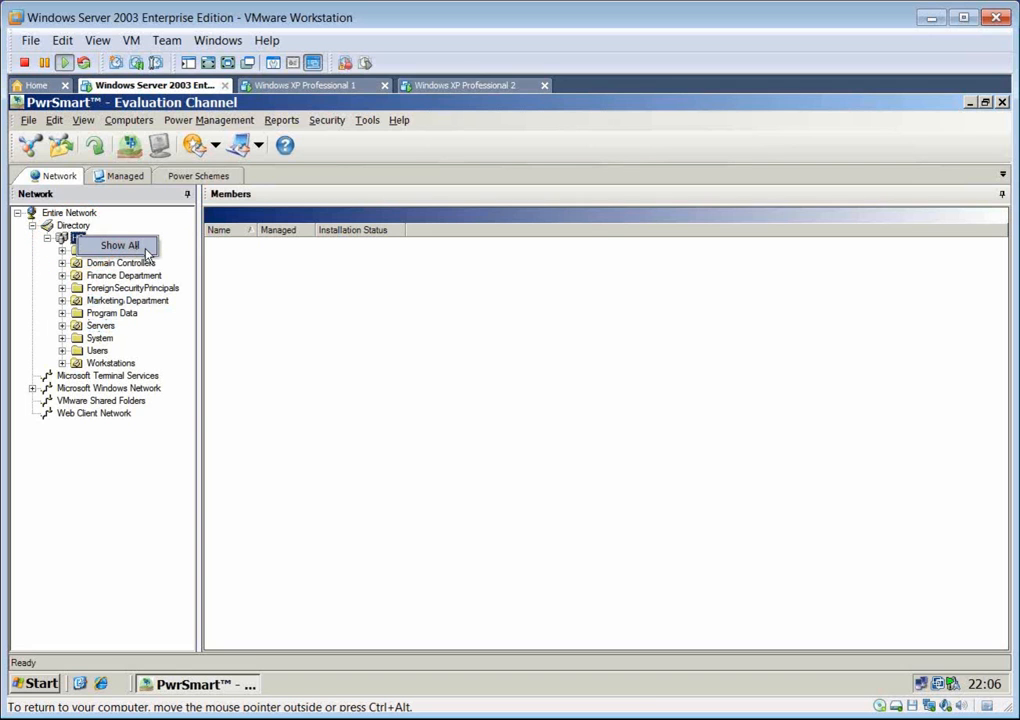
{"action": "left_click", "coordinate": [145, 248]}
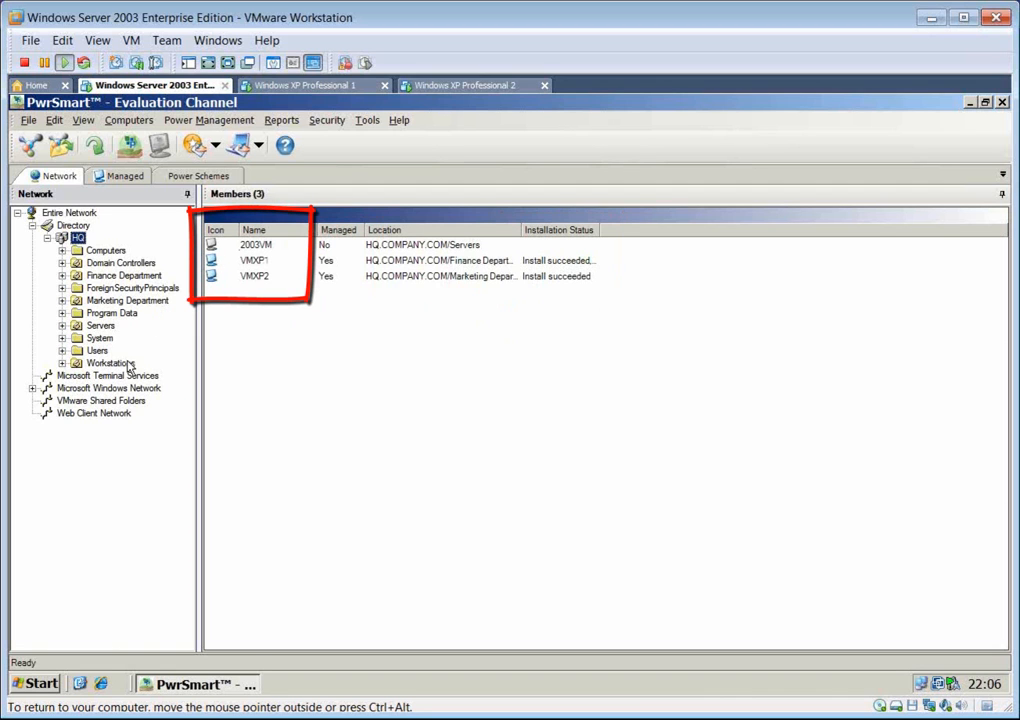
Step: Expand Microsoft Windows Network and list the computers belonging to WORKGROUP
{"action": "left_click", "coordinate": [96, 389]}
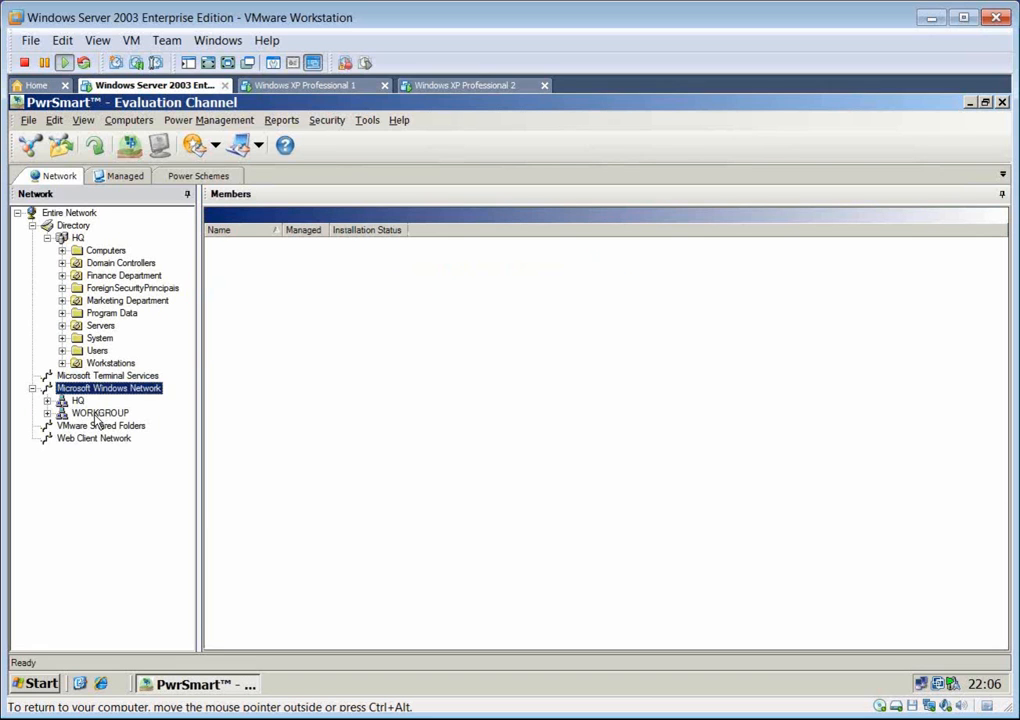
{"action": "left_click", "coordinate": [97, 414]}
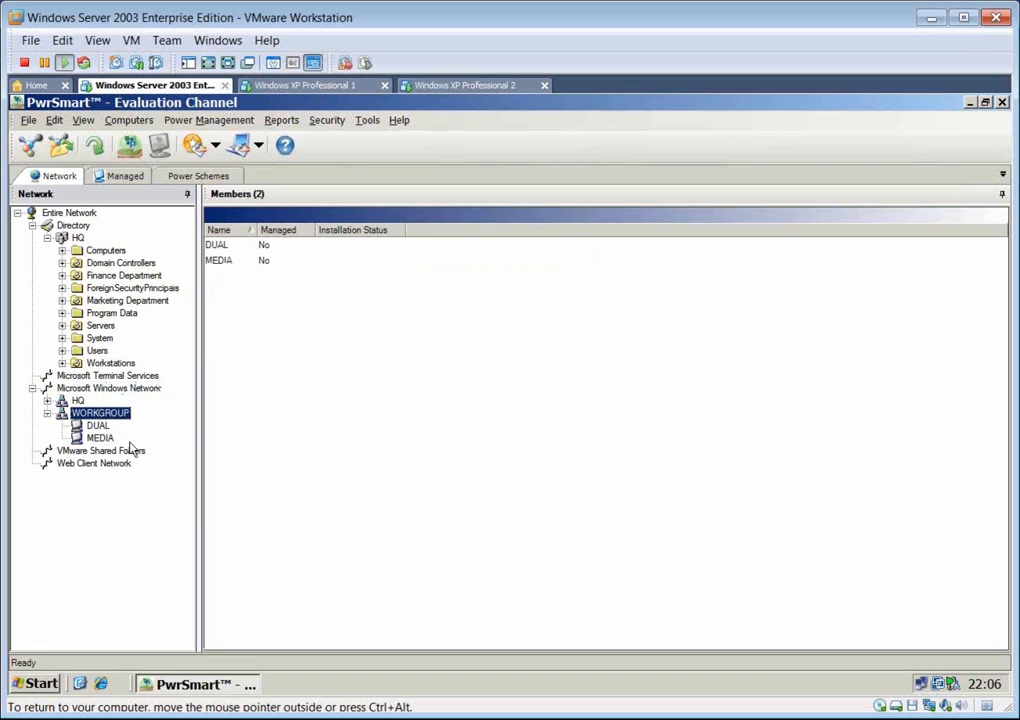
Step: Start managing the workgroup computers DUAL and MEDIA, and cancel at the license assignment stage
{"action": "left_click", "coordinate": [228, 246]}
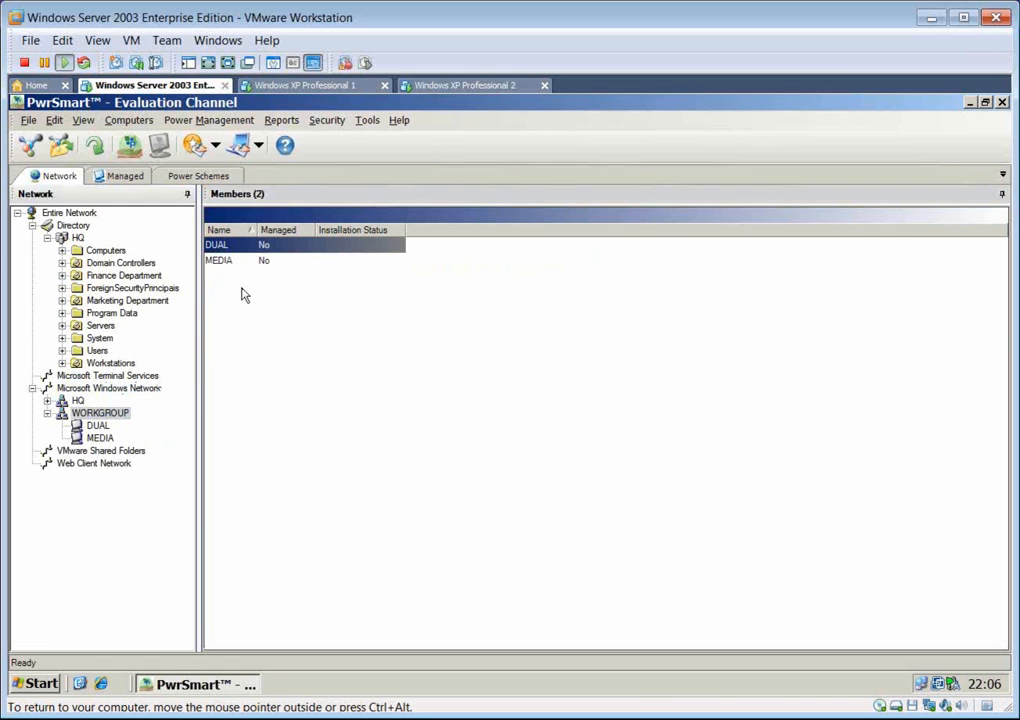
{"action": "left_click", "coordinate": [237, 262], "text": "ctrl"}
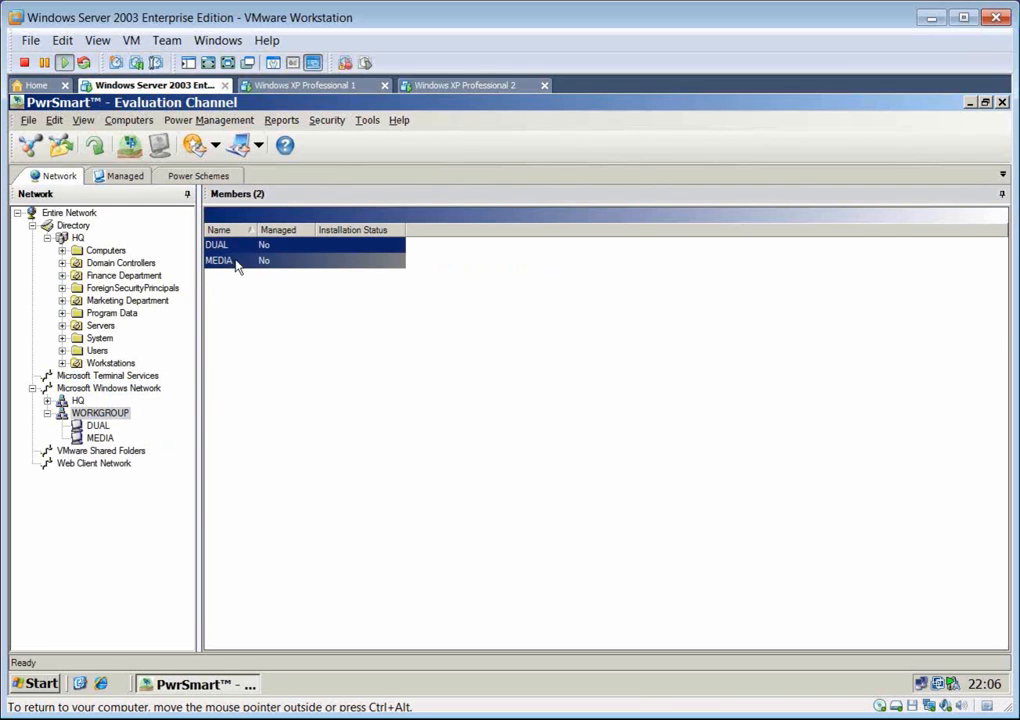
{"action": "right_click", "coordinate": [283, 250]}
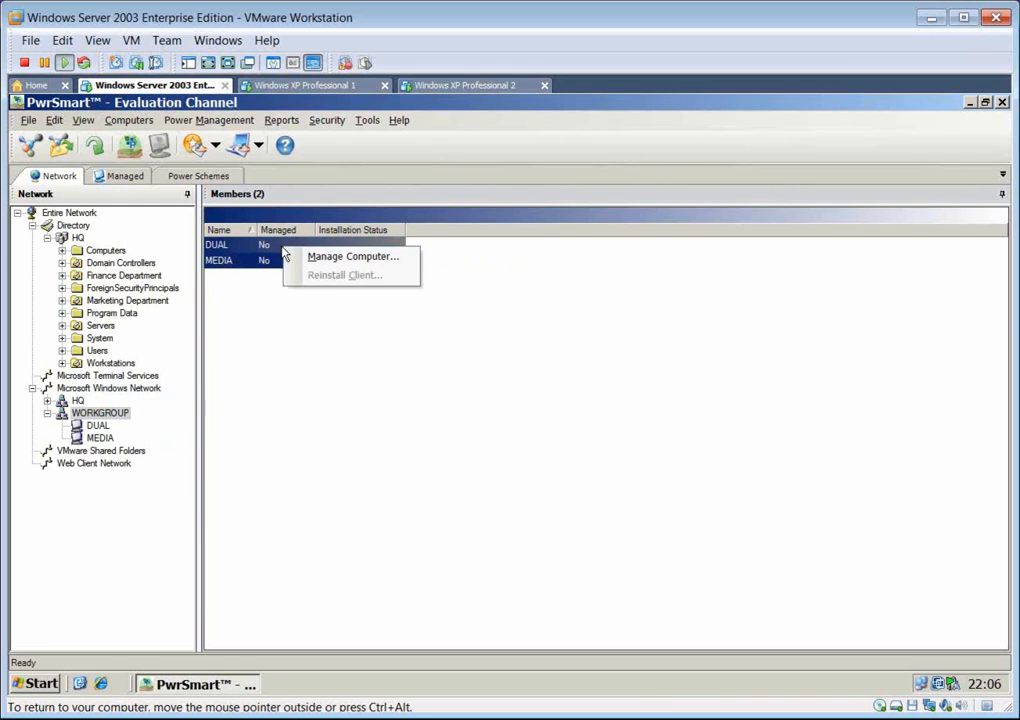
{"action": "left_click", "coordinate": [390, 258]}
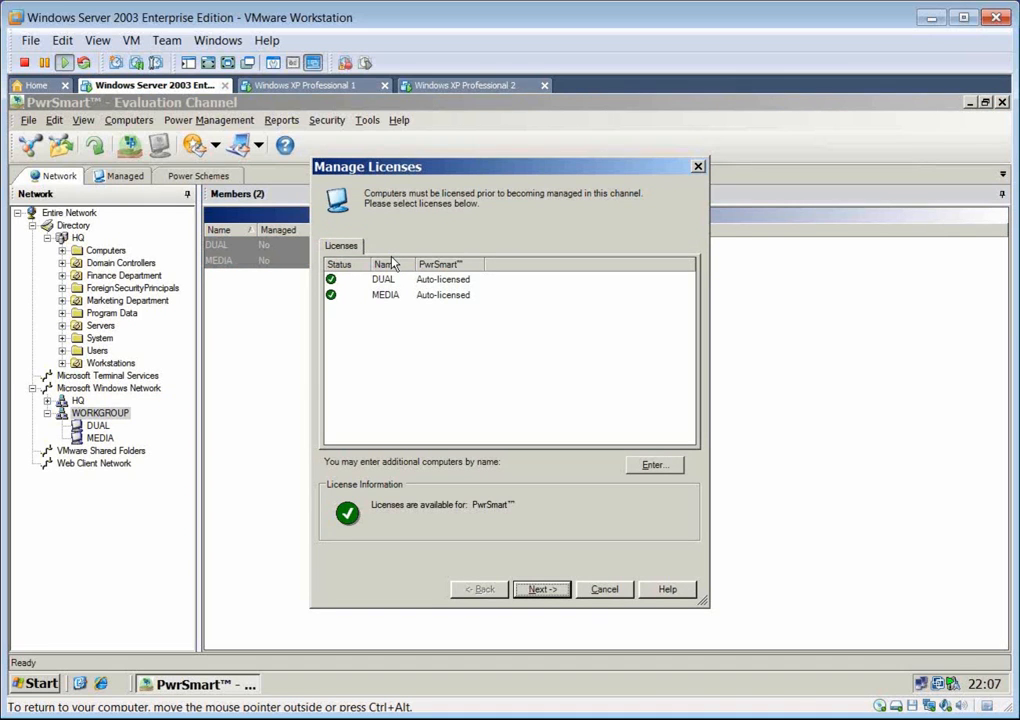
{"action": "left_click", "coordinate": [603, 593]}
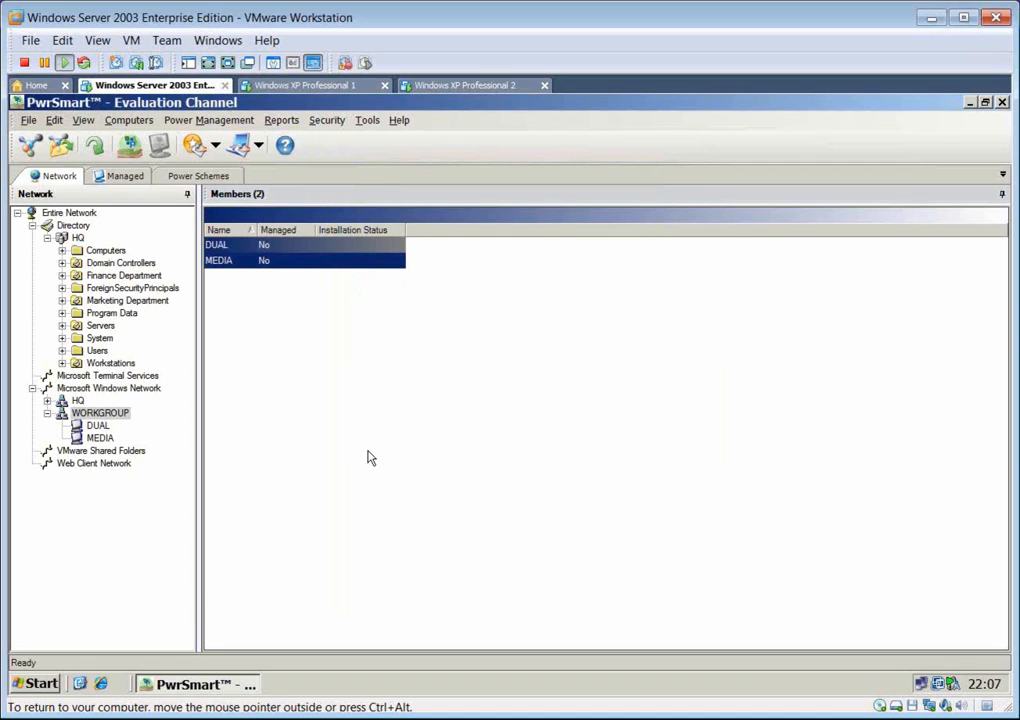
Step: Return to the full list of computers in the HQ directory domain and collapse the WORKGROUP branch
{"action": "left_click", "coordinate": [77, 239]}
{"action": "right_click", "coordinate": [77, 239]}
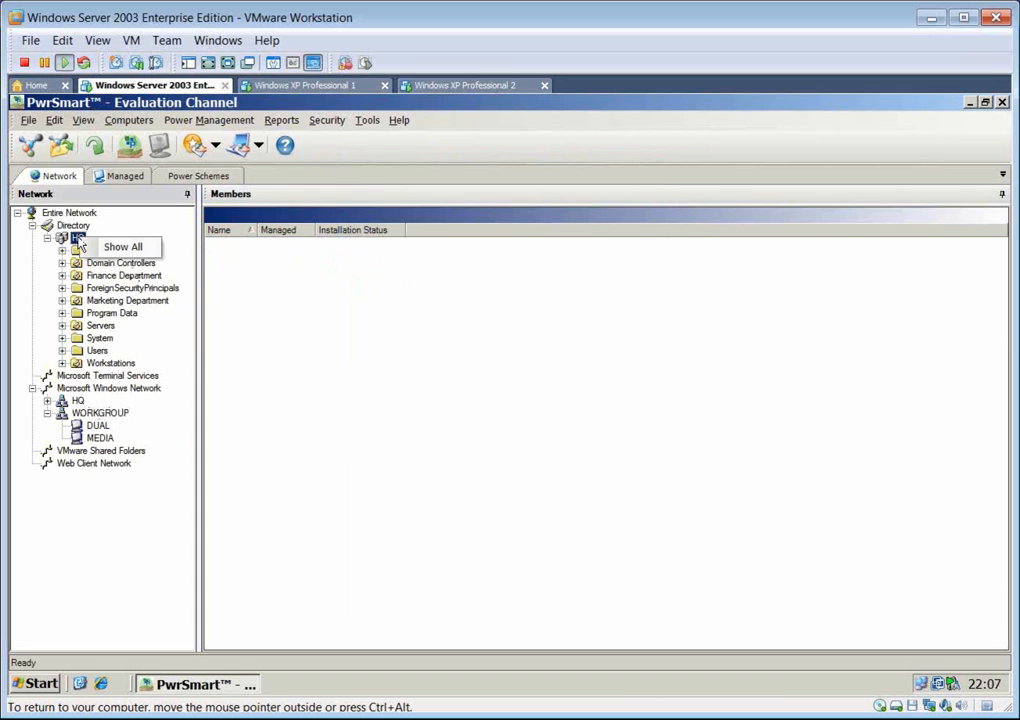
{"action": "left_click", "coordinate": [125, 246]}
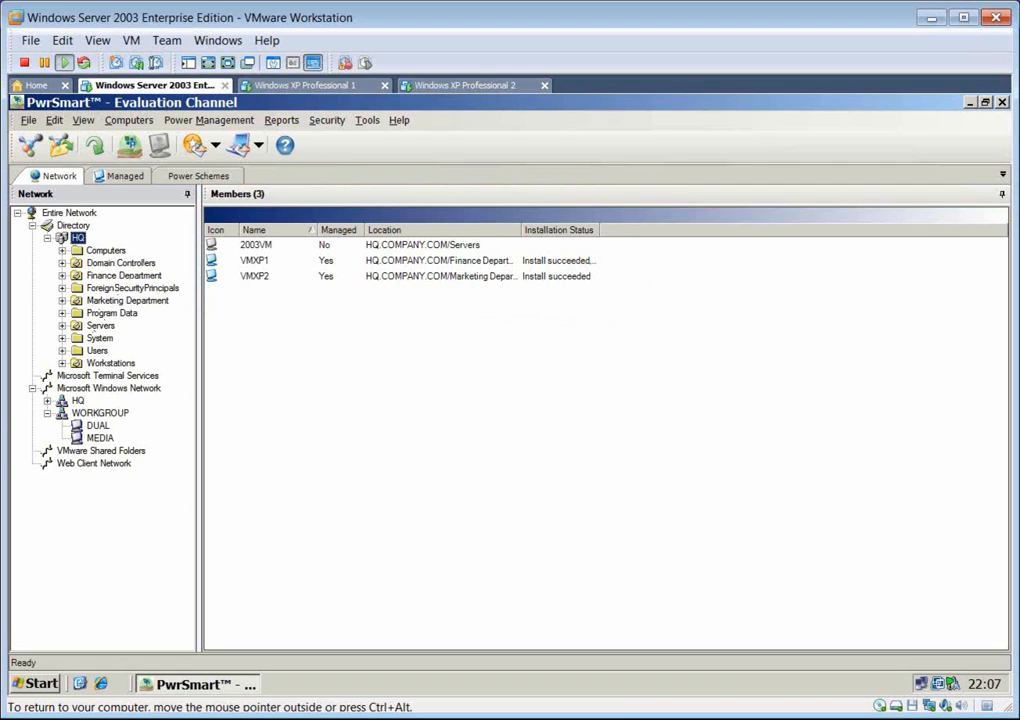
{"action": "left_click", "coordinate": [47, 412]}
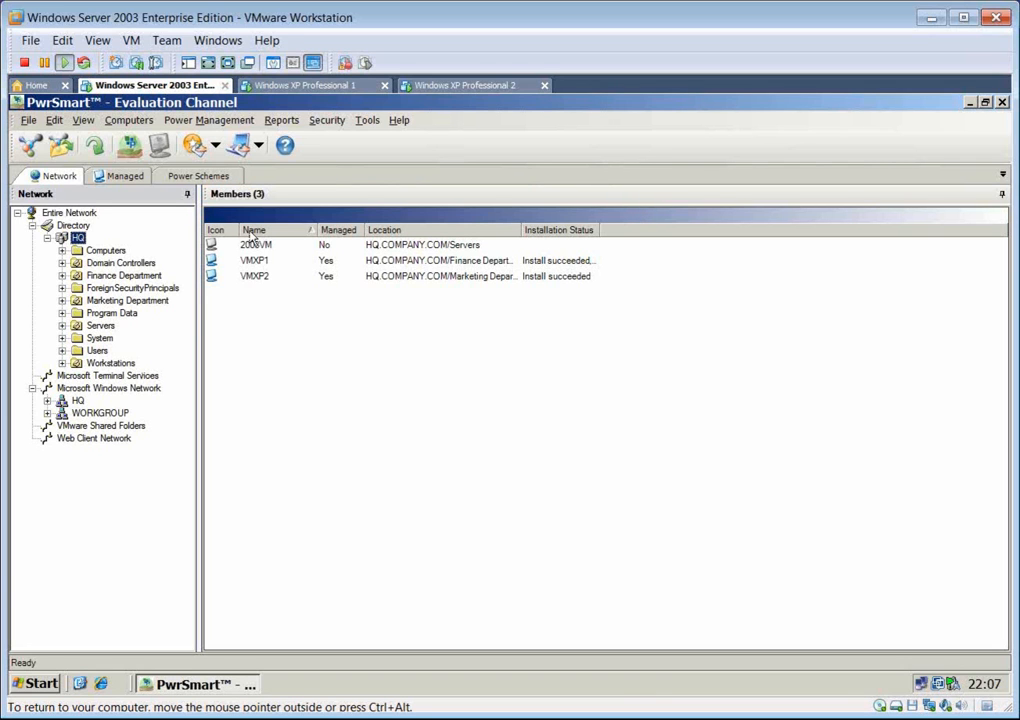
Step: Start creating a subscription file, review its available options and keep Install or Update the Client
{"action": "left_click", "coordinate": [128, 126]}
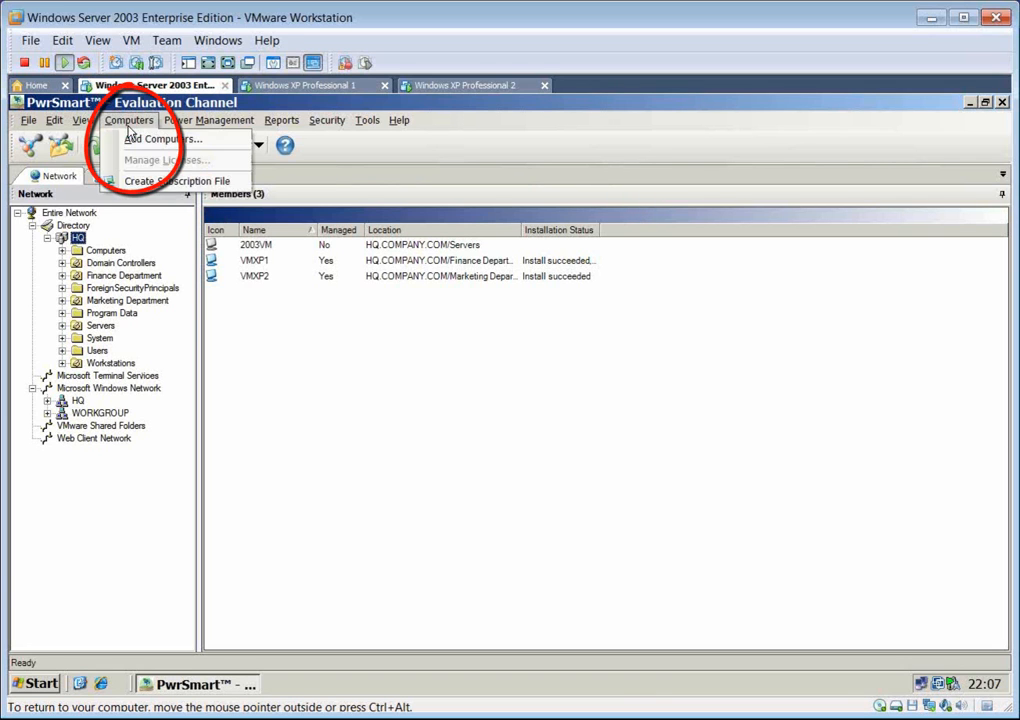
{"action": "left_click", "coordinate": [176, 182]}
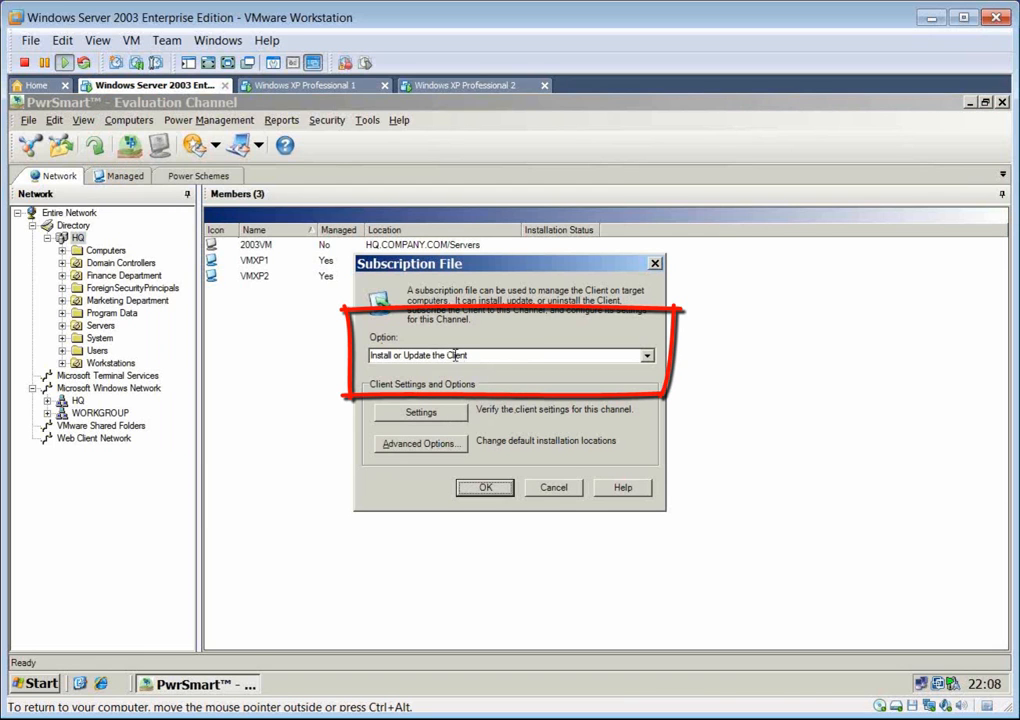
{"action": "left_click", "coordinate": [648, 357]}
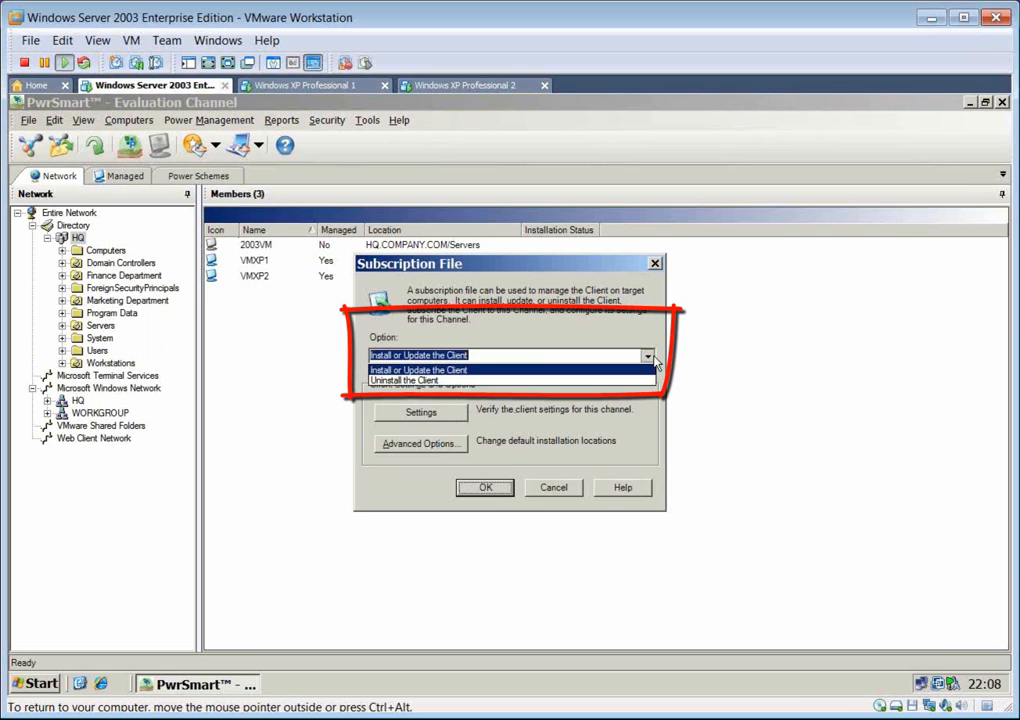
{"action": "left_click", "coordinate": [588, 320]}
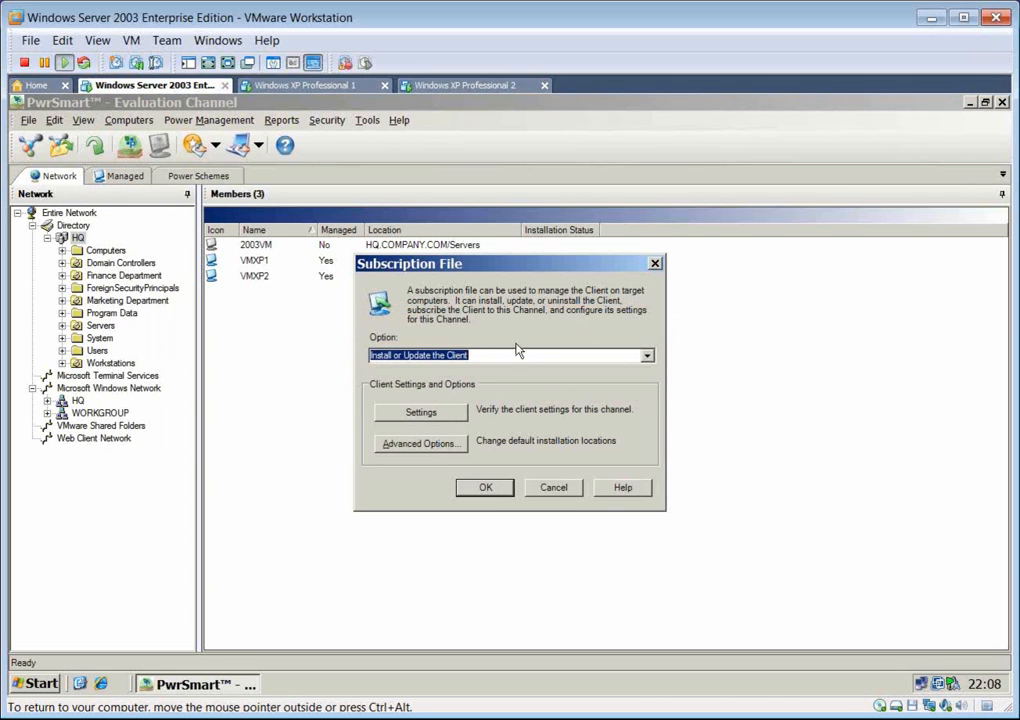
Step: In the subscription file's client settings, set polling to once every 1 hour and turn off the client's system tray icon
{"action": "left_click", "coordinate": [414, 417]}
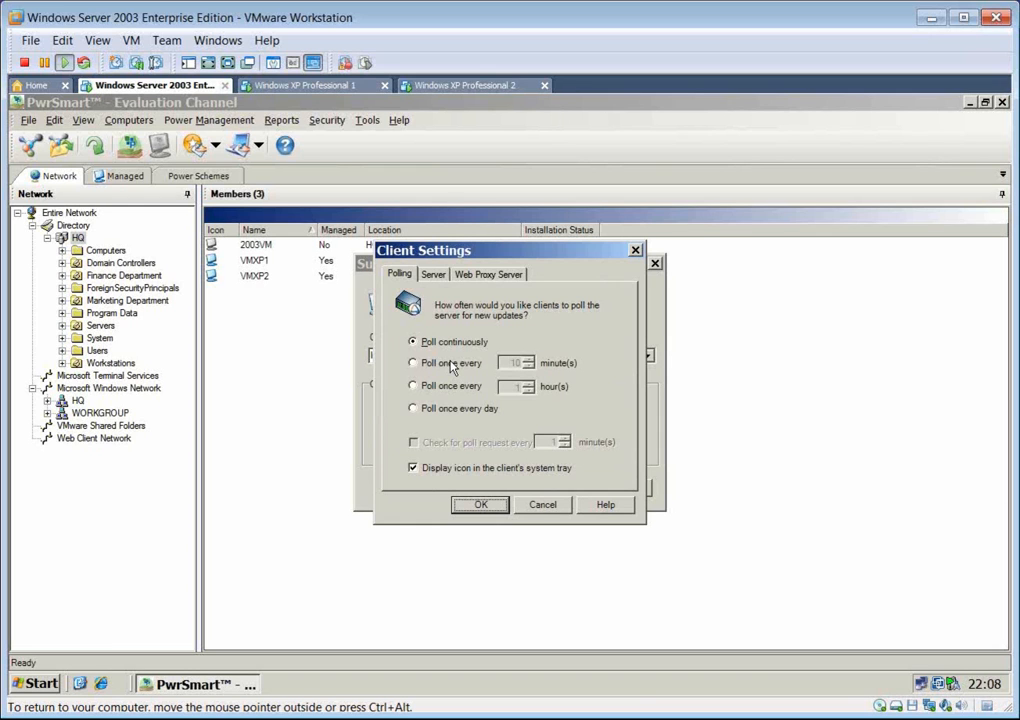
{"action": "left_click", "coordinate": [451, 367]}
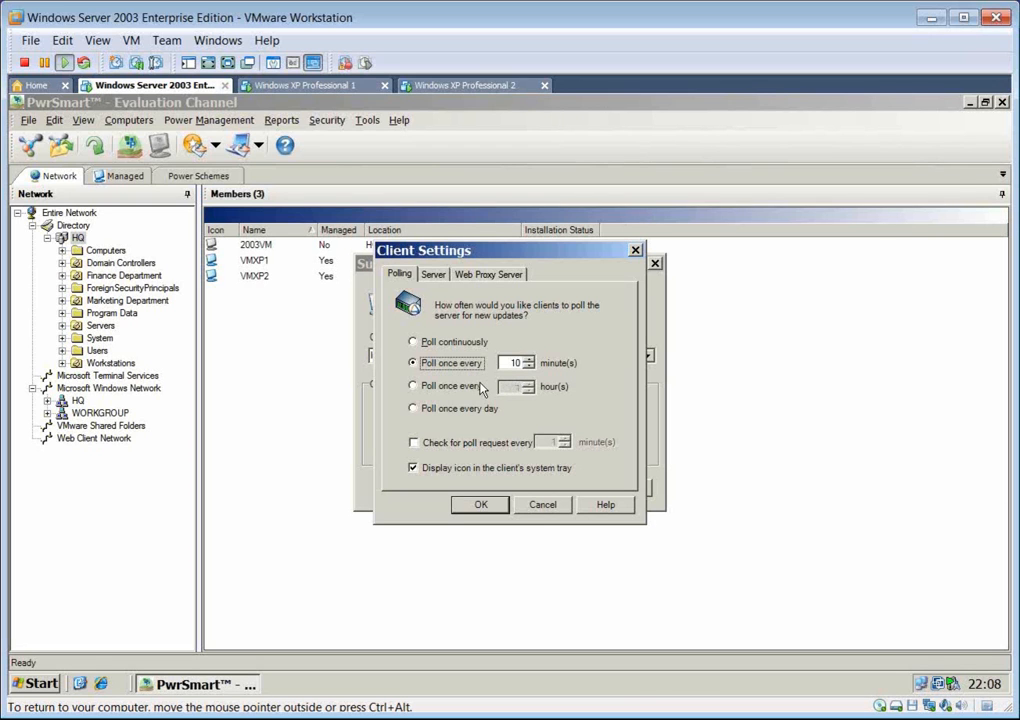
{"action": "left_click", "coordinate": [428, 389]}
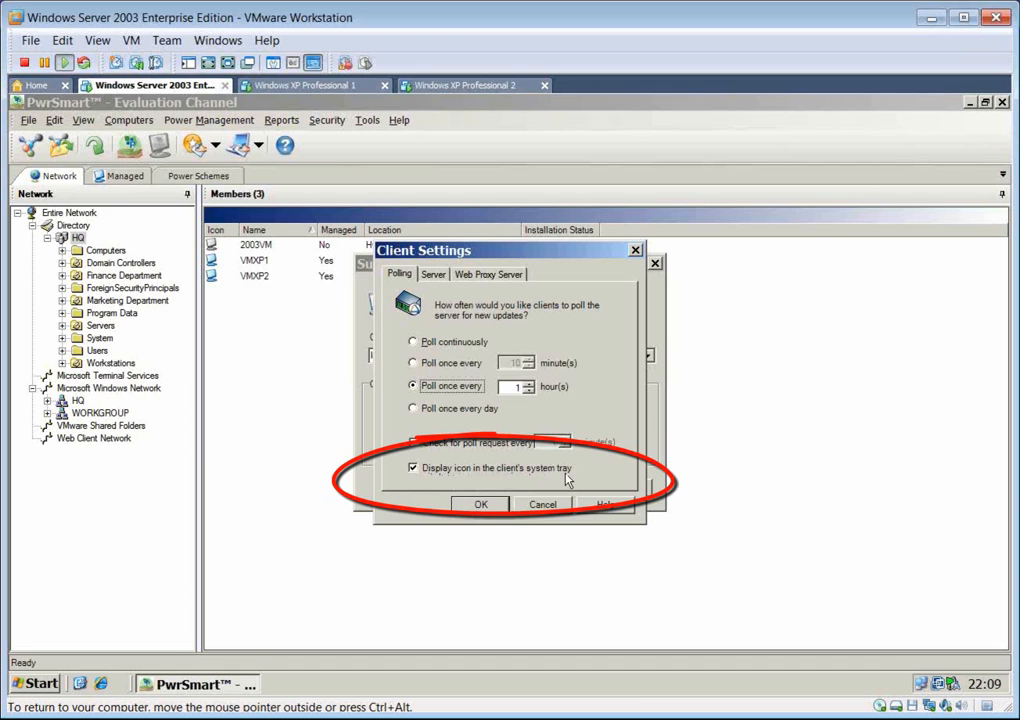
{"action": "left_click", "coordinate": [440, 470]}
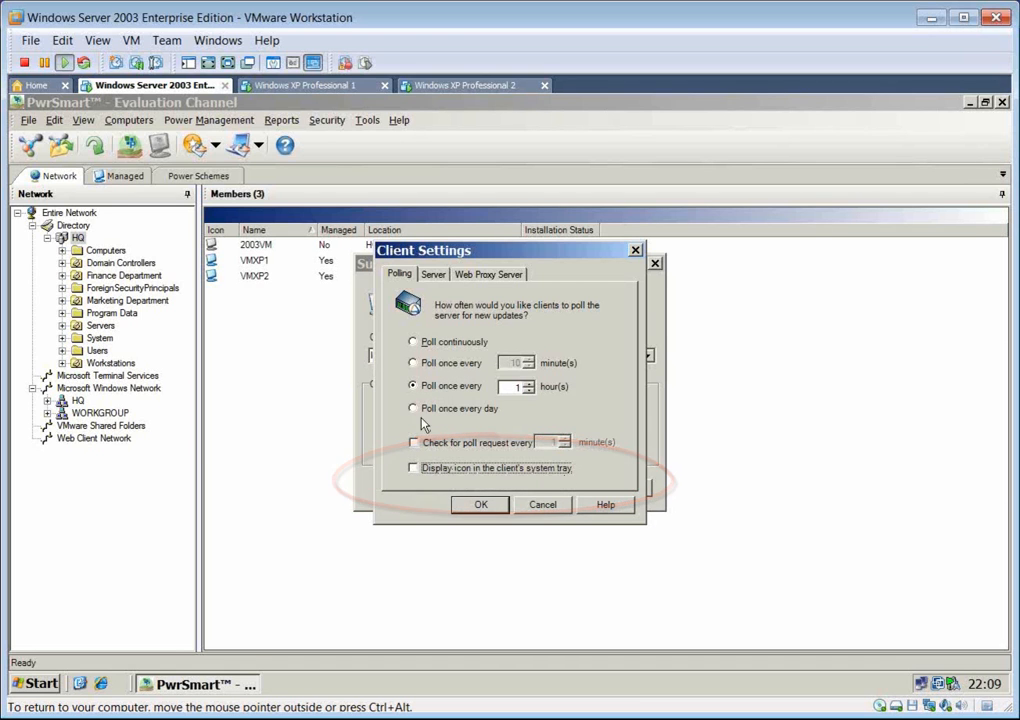
Step: Check the system tray on the Windows XP Professional 1 and 2 virtual machines, and return to the Windows Server 2003 machine
{"action": "left_click", "coordinate": [330, 88]}
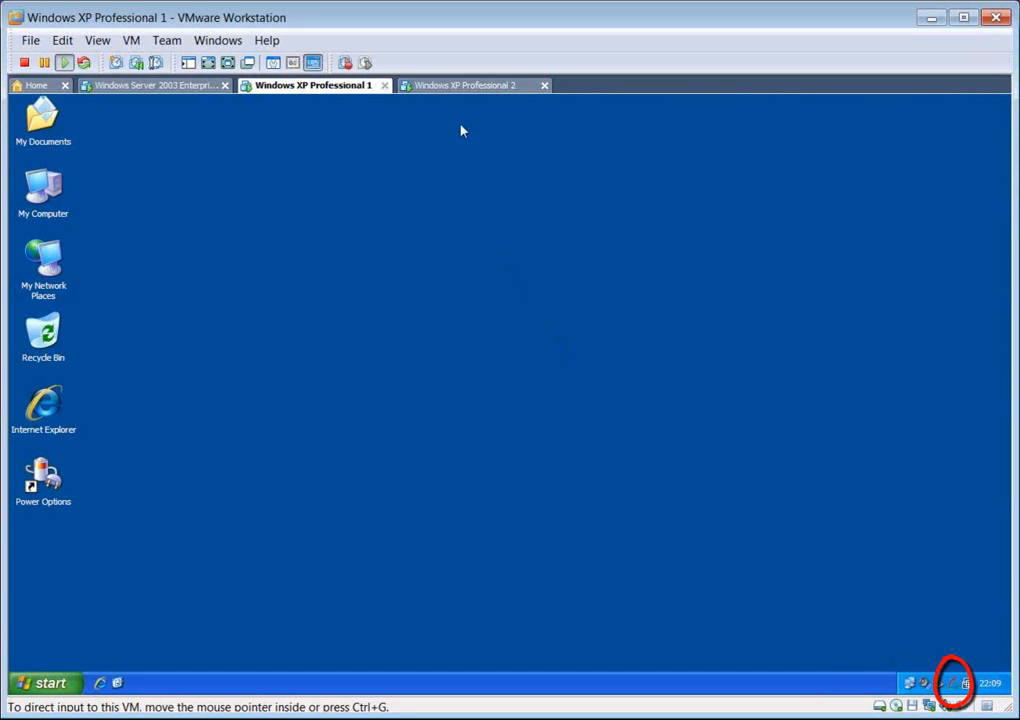
{"action": "left_click", "coordinate": [470, 88]}
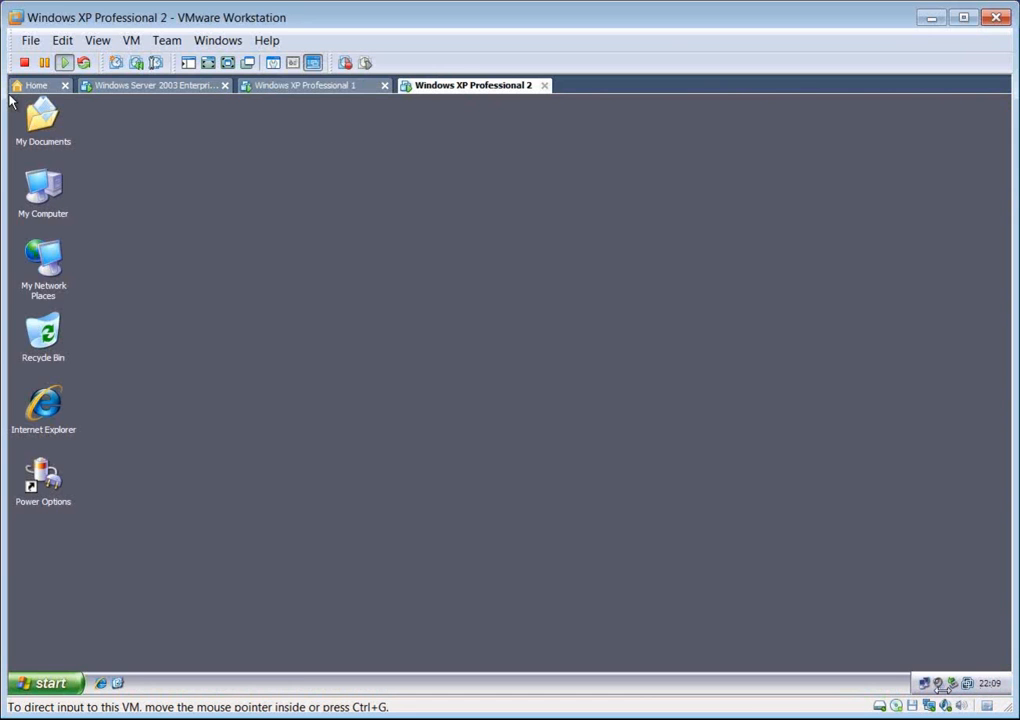
{"action": "left_click", "coordinate": [187, 88]}
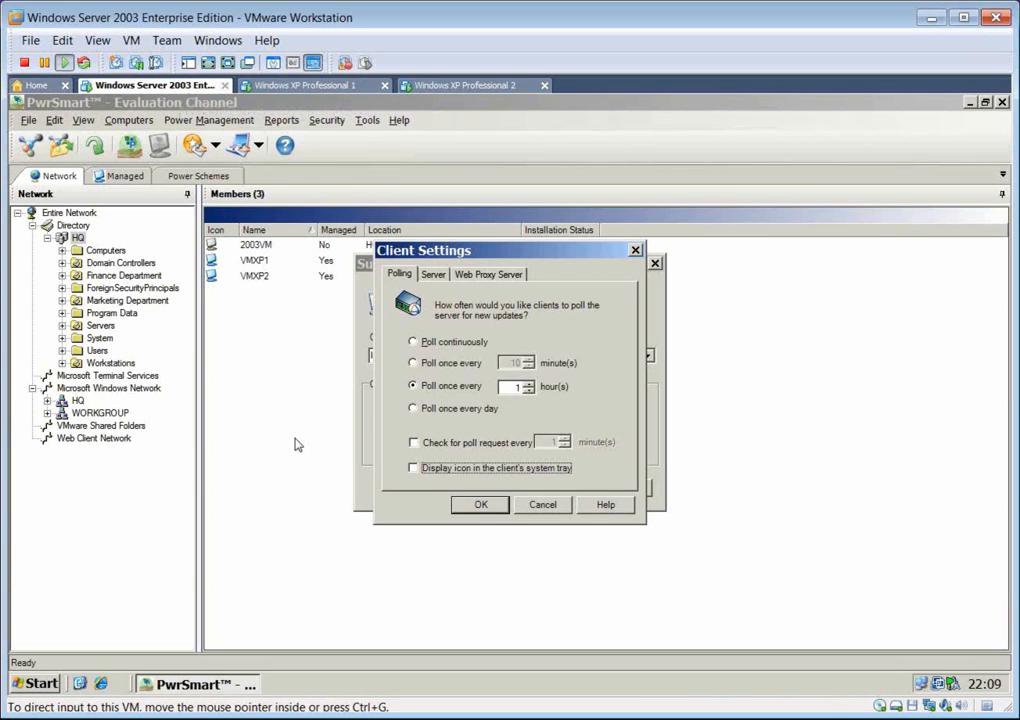
Step: View the server connection settings that clients use to reach the Channel Server
{"action": "left_click", "coordinate": [436, 279]}
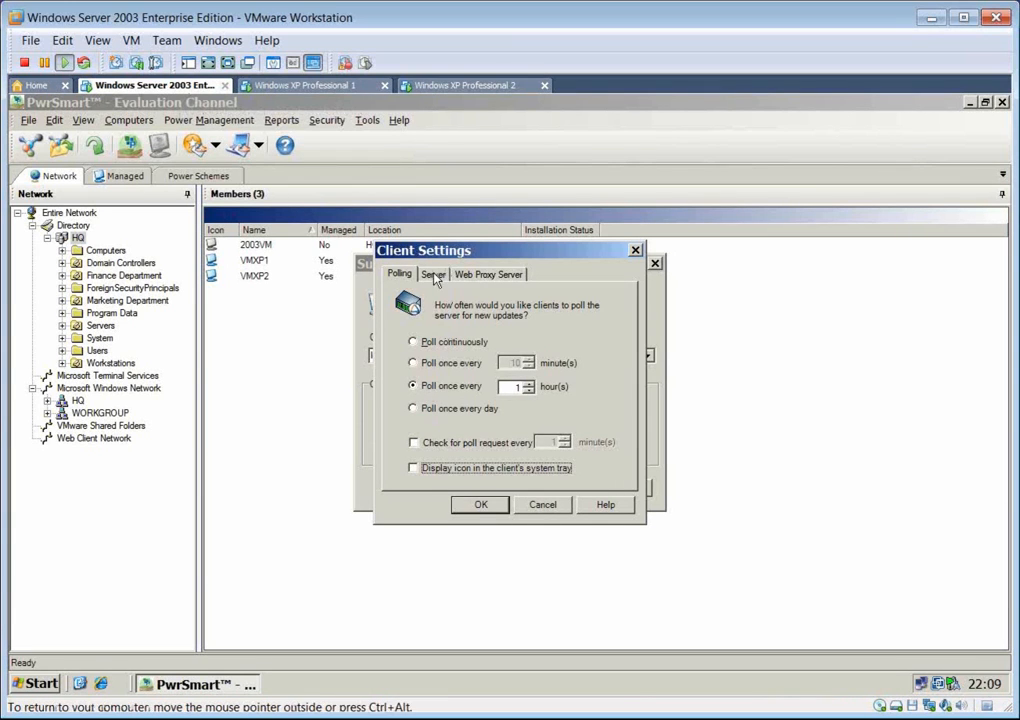
{"action": "left_click", "coordinate": [436, 277]}
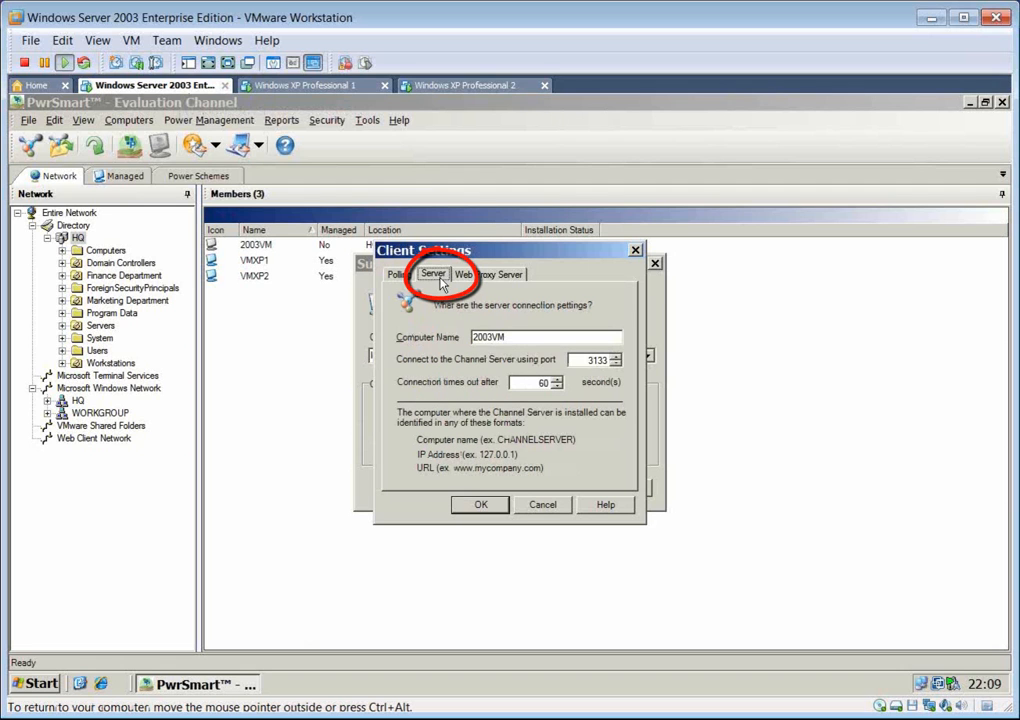
Step: Review the client's web proxy server options, keeping No, and recheck the server connection and polling settings
{"action": "left_click", "coordinate": [554, 341]}
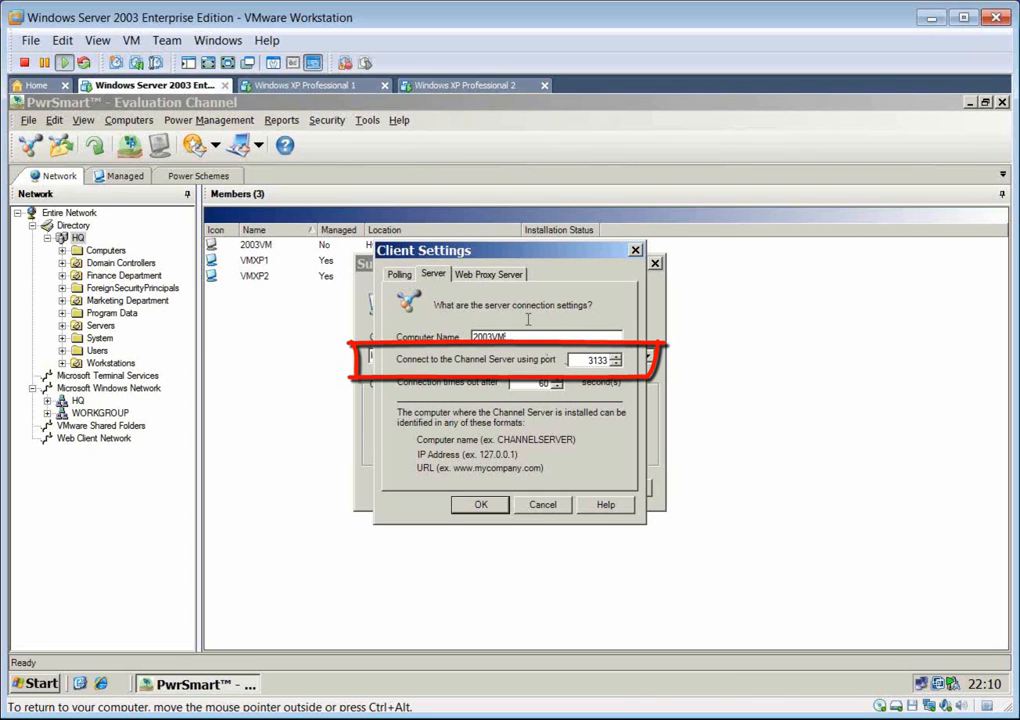
{"action": "left_click", "coordinate": [501, 277]}
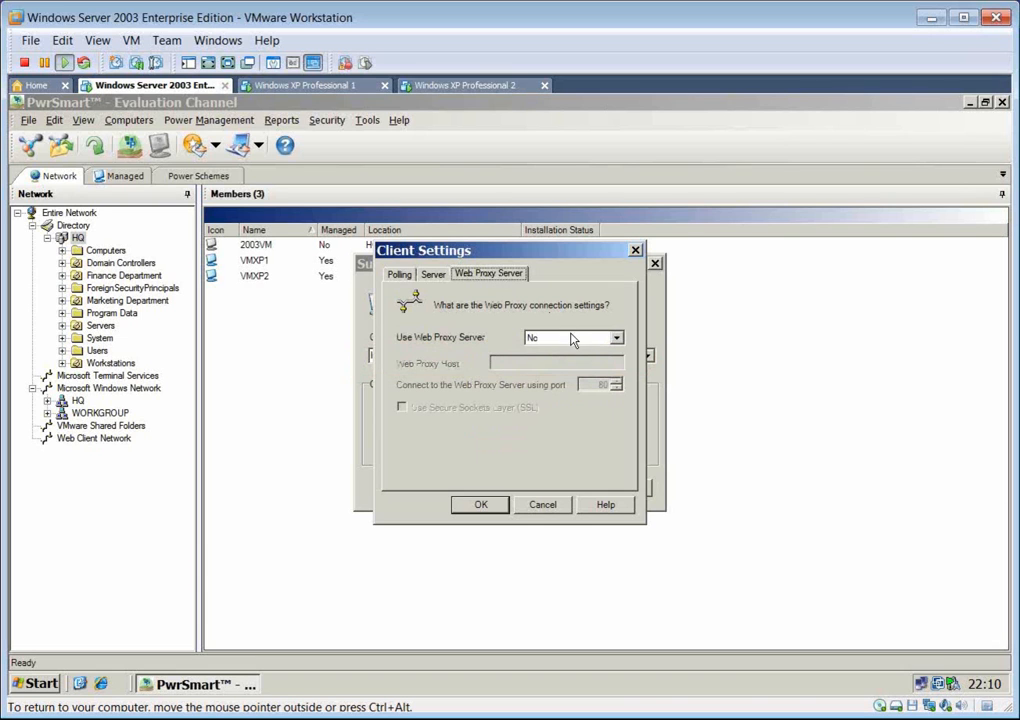
{"action": "left_click", "coordinate": [613, 339]}
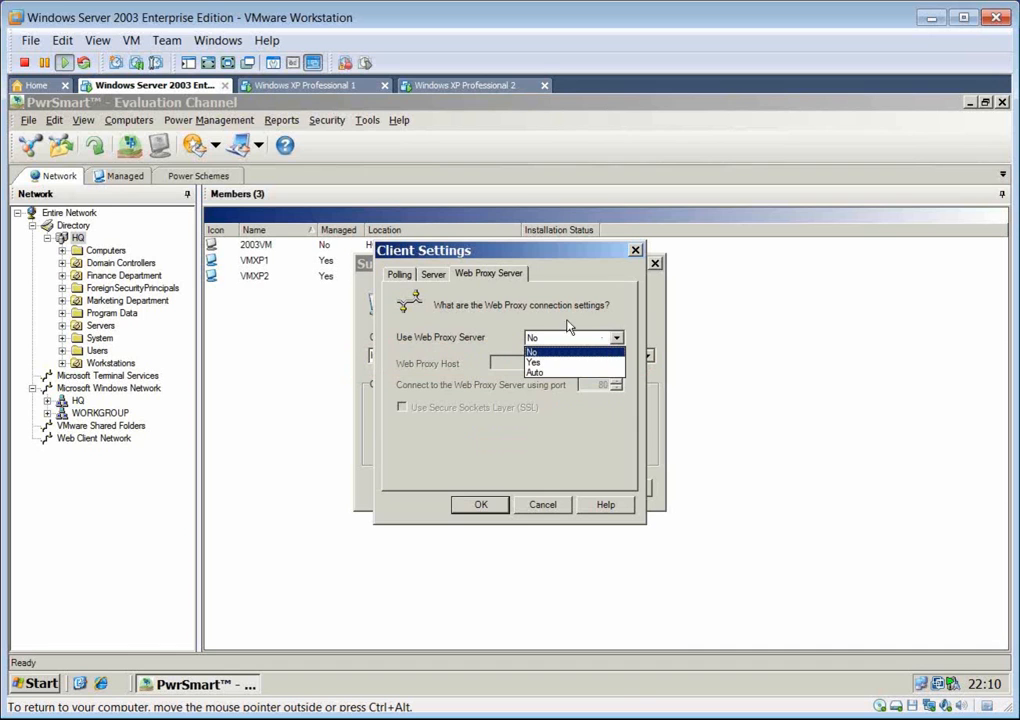
{"action": "left_click", "coordinate": [441, 283]}
{"action": "left_click", "coordinate": [435, 274]}
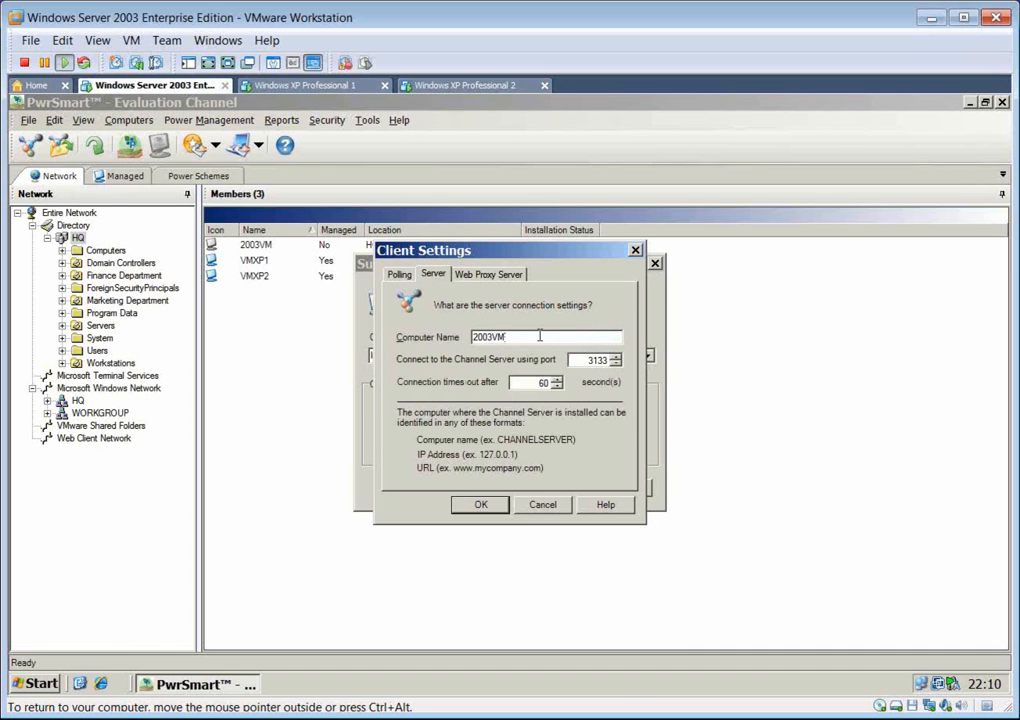
{"action": "left_click", "coordinate": [397, 276]}
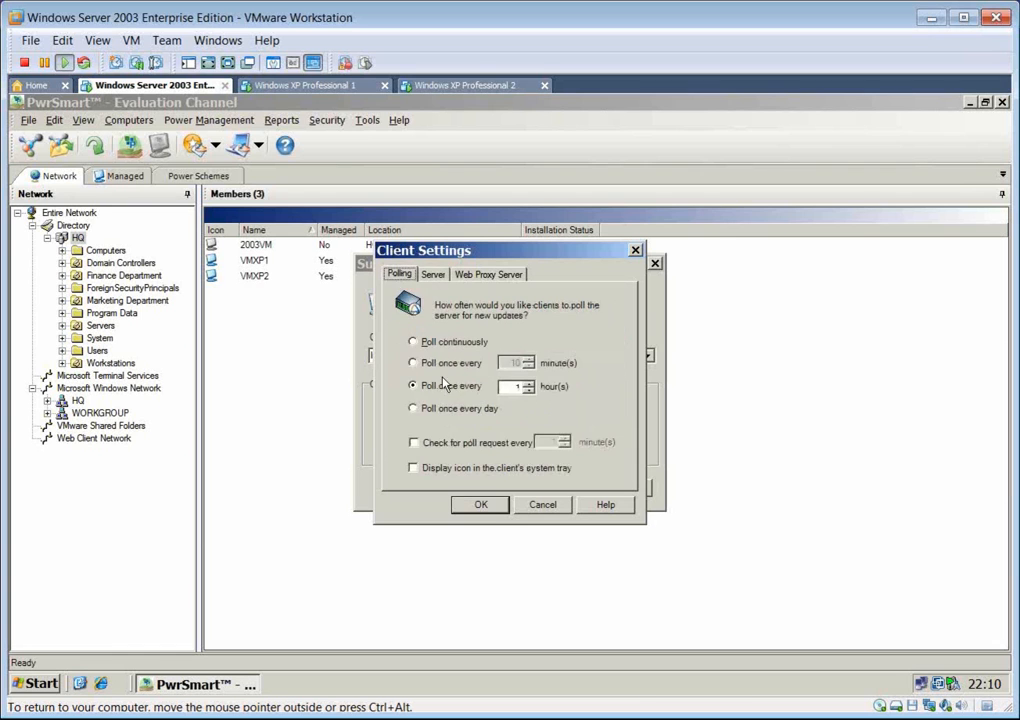
Step: Accept the client settings and save the subscription file as Evaluation Channel.exe in the Packages folder, replacing the existing file
{"action": "left_click", "coordinate": [485, 505]}
{"action": "left_click", "coordinate": [487, 490]}
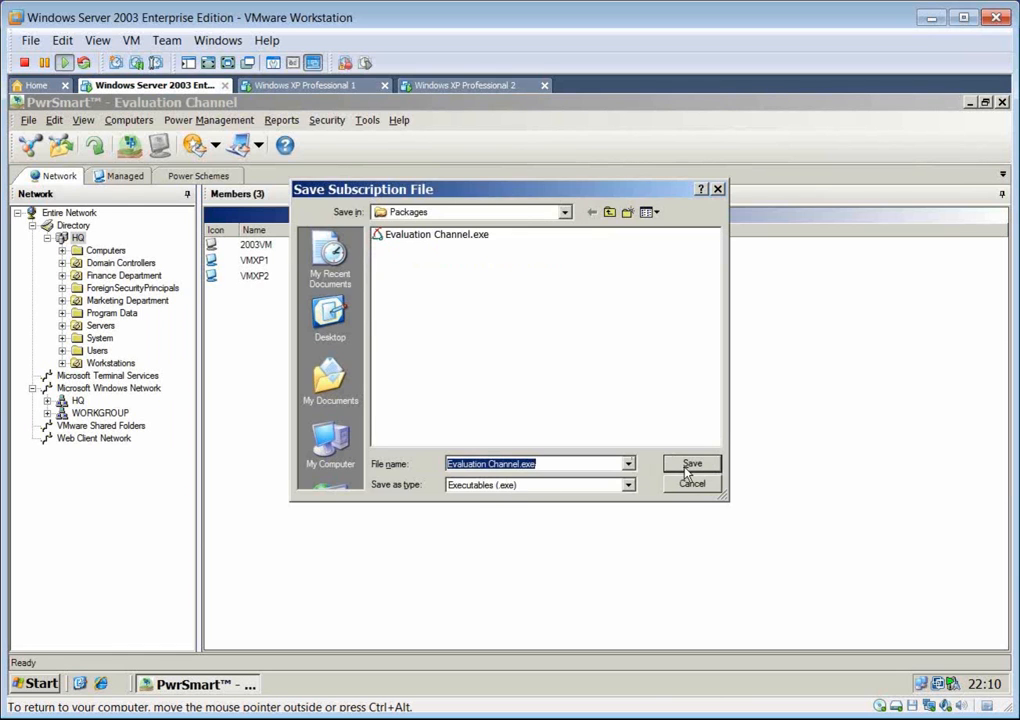
{"action": "left_click", "coordinate": [688, 467]}
{"action": "left_click", "coordinate": [478, 430]}
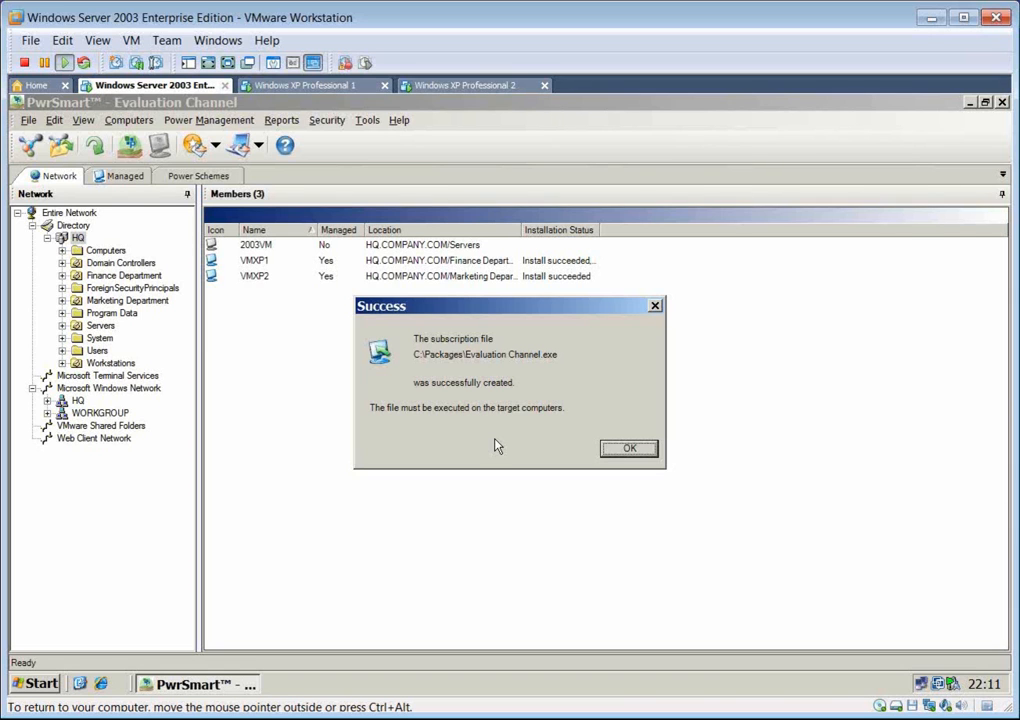
{"action": "left_click", "coordinate": [622, 449]}
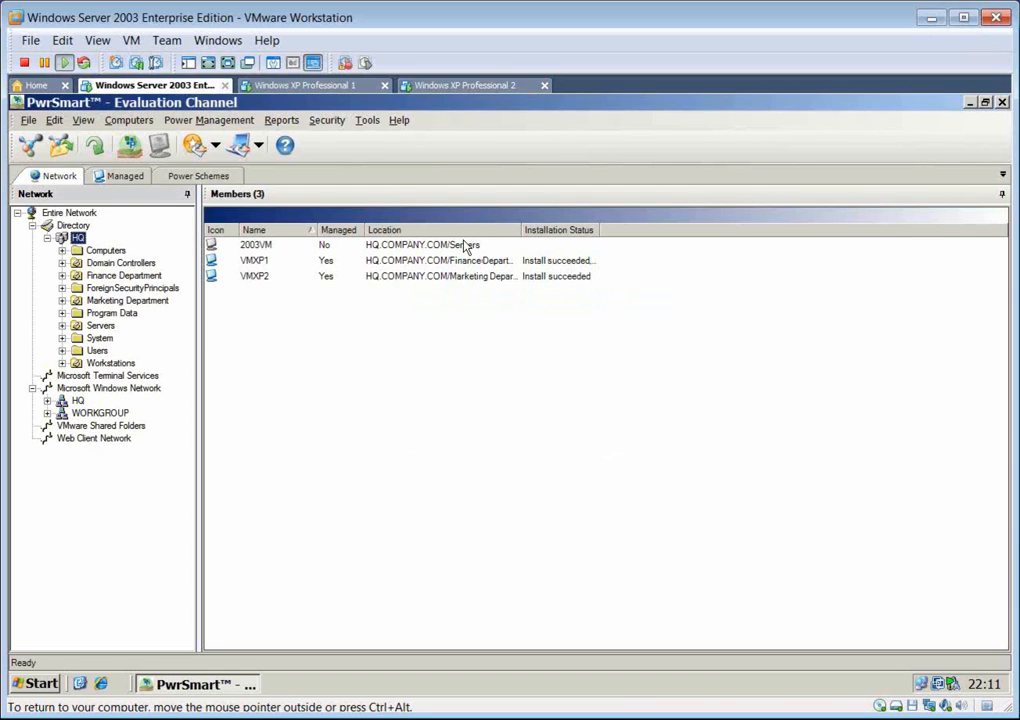
Step: On the Windows XP Professional 1 machine, check Task Manager for the PTClient.exe and PrismXL.sys processes, and return to the Windows Server 2003 machine
{"action": "left_click", "coordinate": [330, 87]}
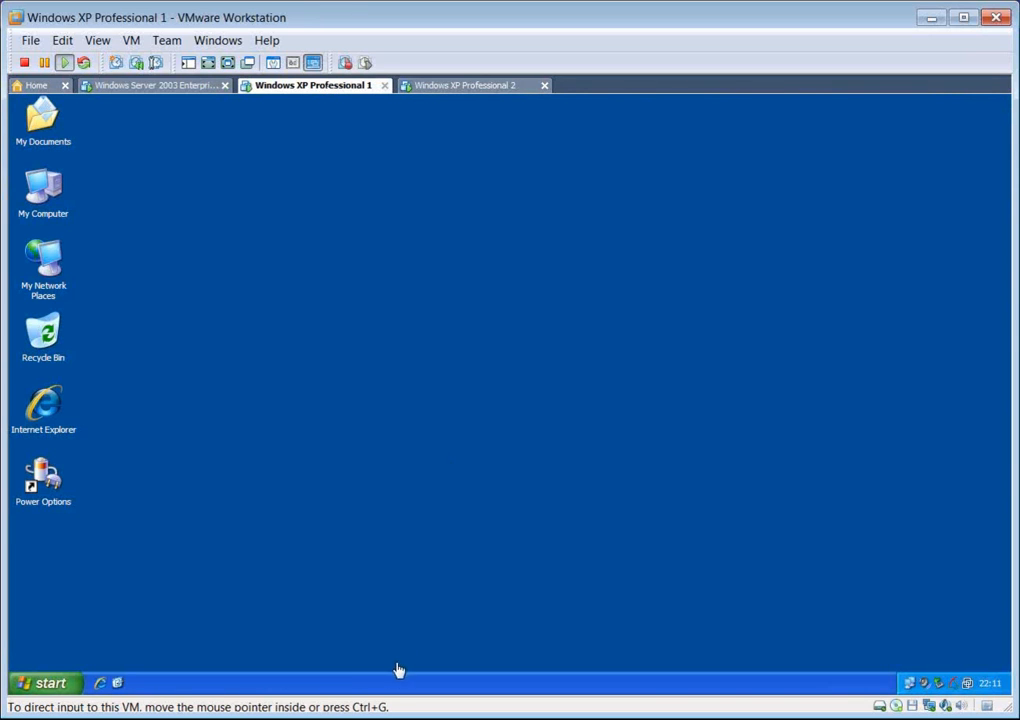
{"action": "right_click", "coordinate": [401, 680]}
{"action": "left_click", "coordinate": [448, 636]}
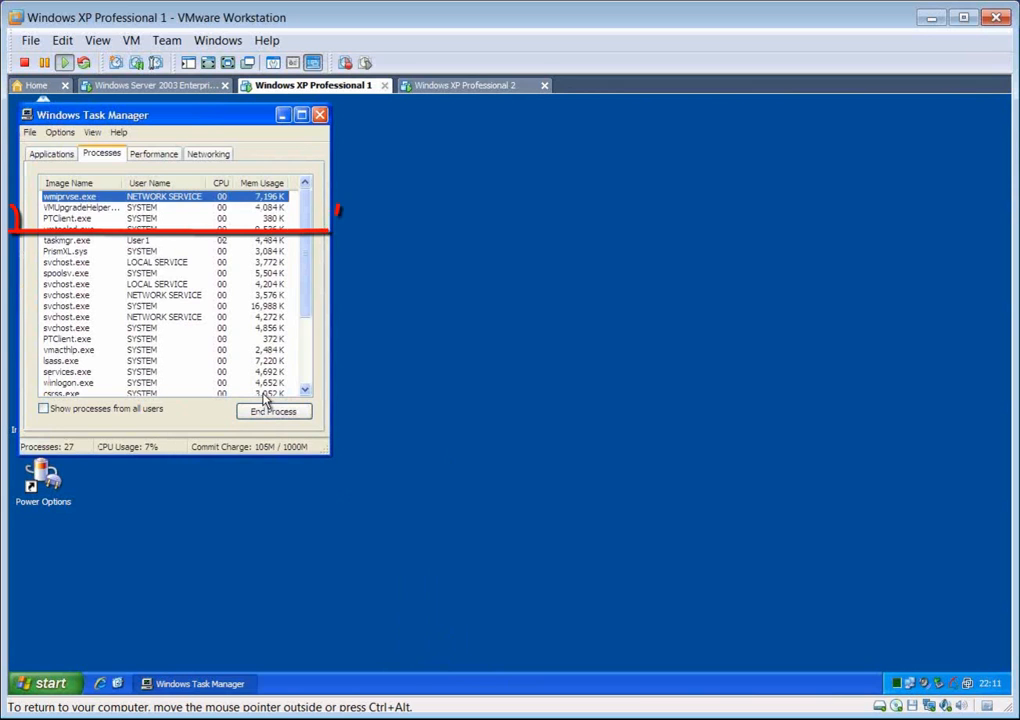
{"action": "left_click", "coordinate": [118, 219]}
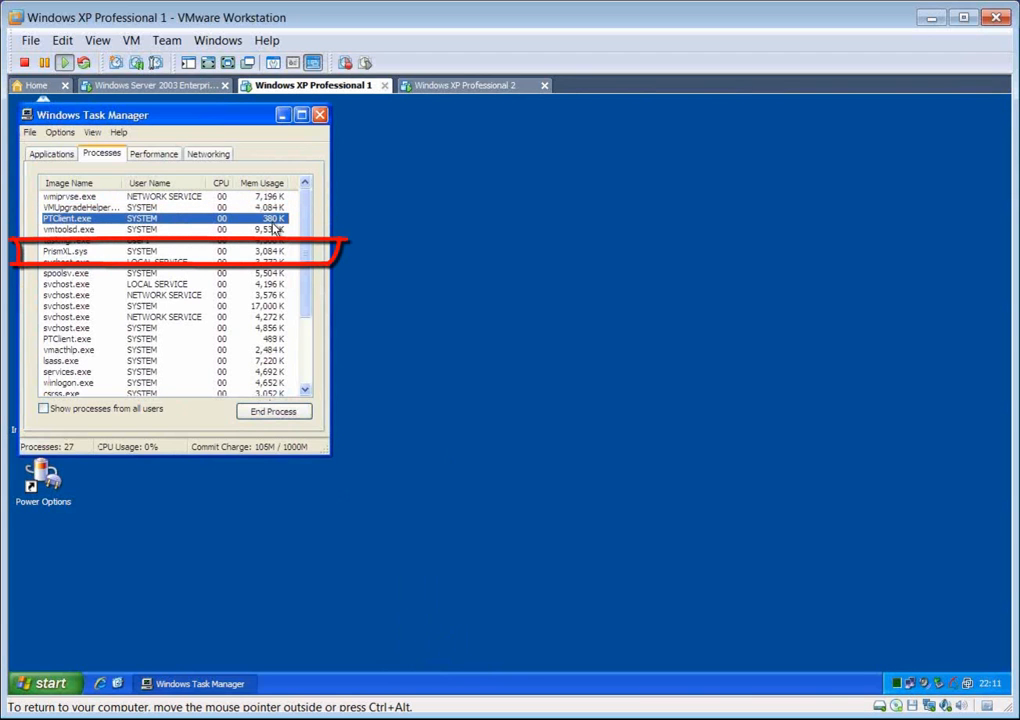
{"action": "left_click", "coordinate": [222, 255]}
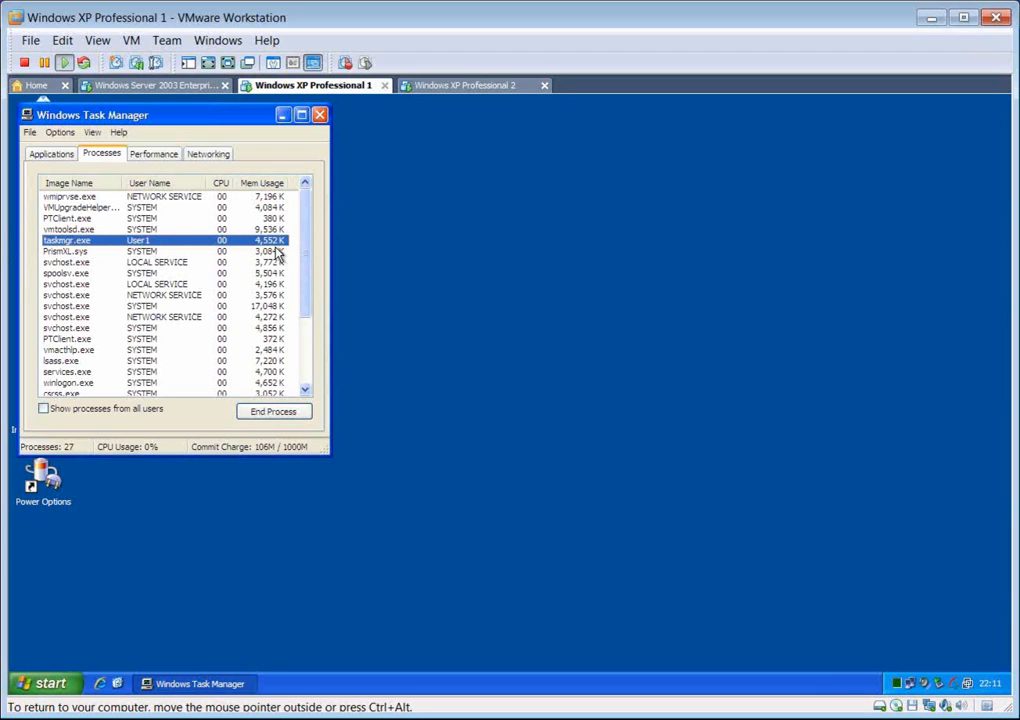
{"action": "left_click", "coordinate": [319, 114]}
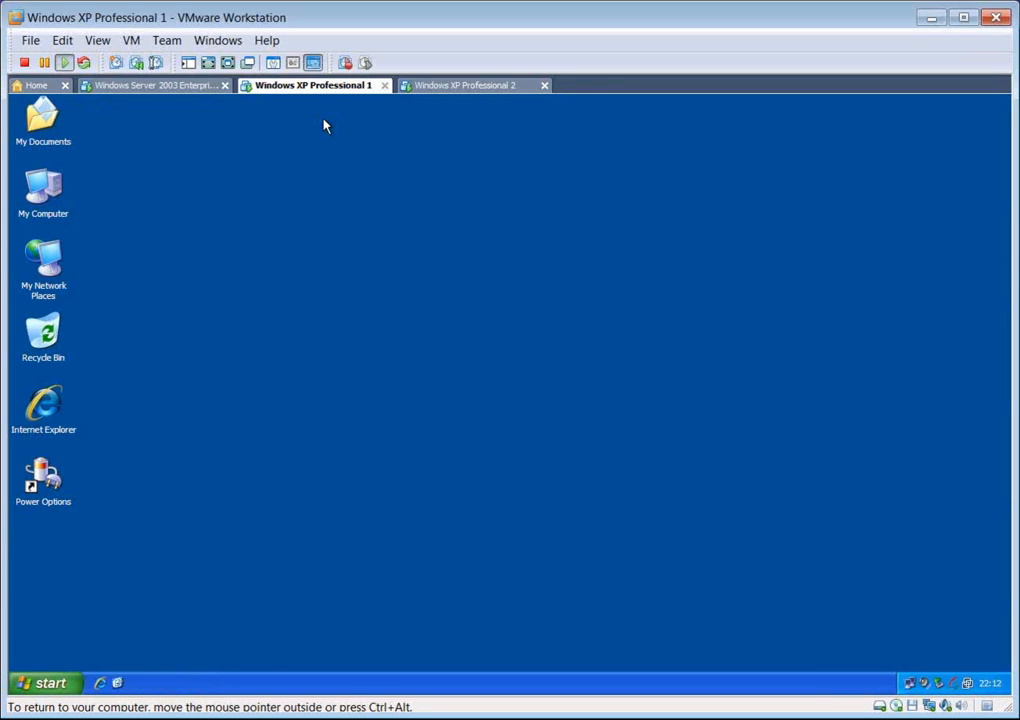
{"action": "left_click", "coordinate": [155, 89]}
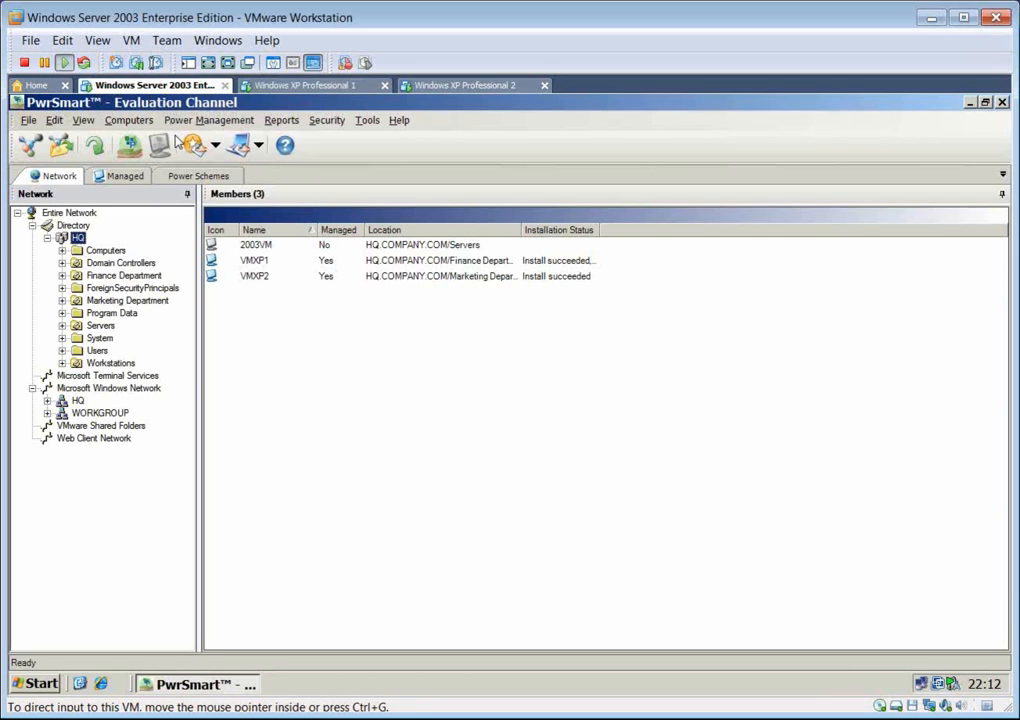